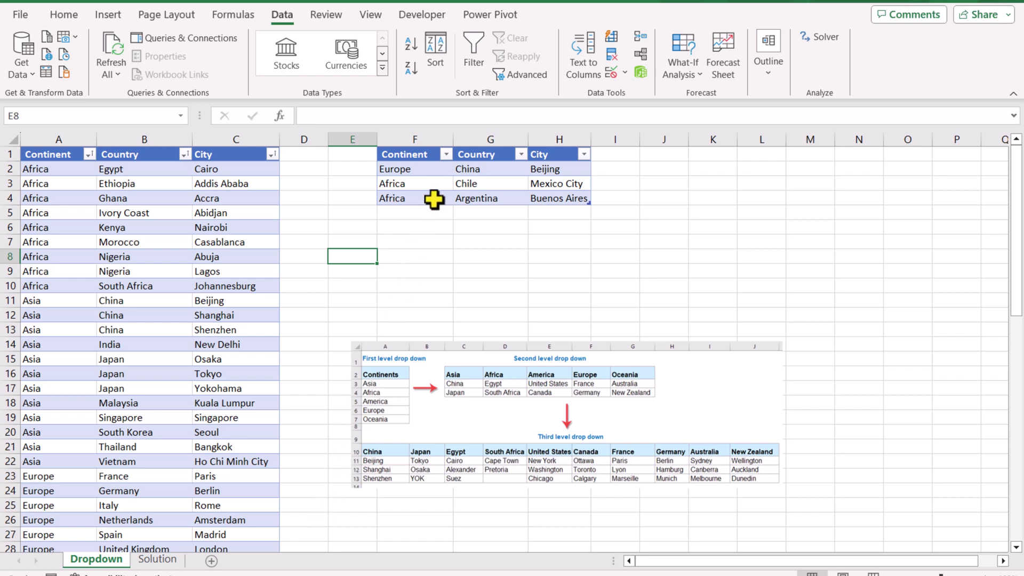
- Check the country choices offered for G3, which currently holds Chile
scroll(75, 466, "down", 1)
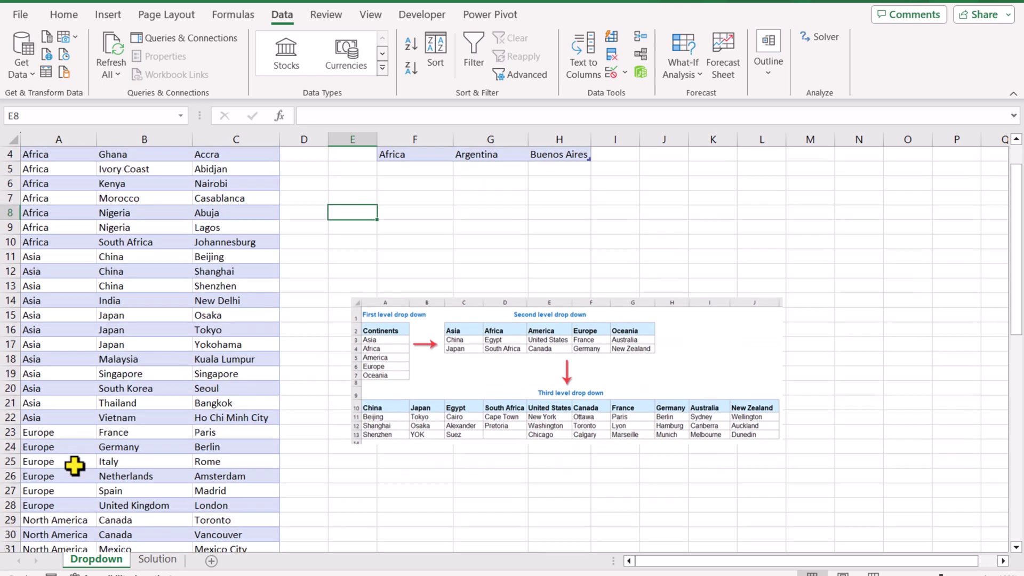
scroll(153, 347, "up", 1)
left_click(503, 166)
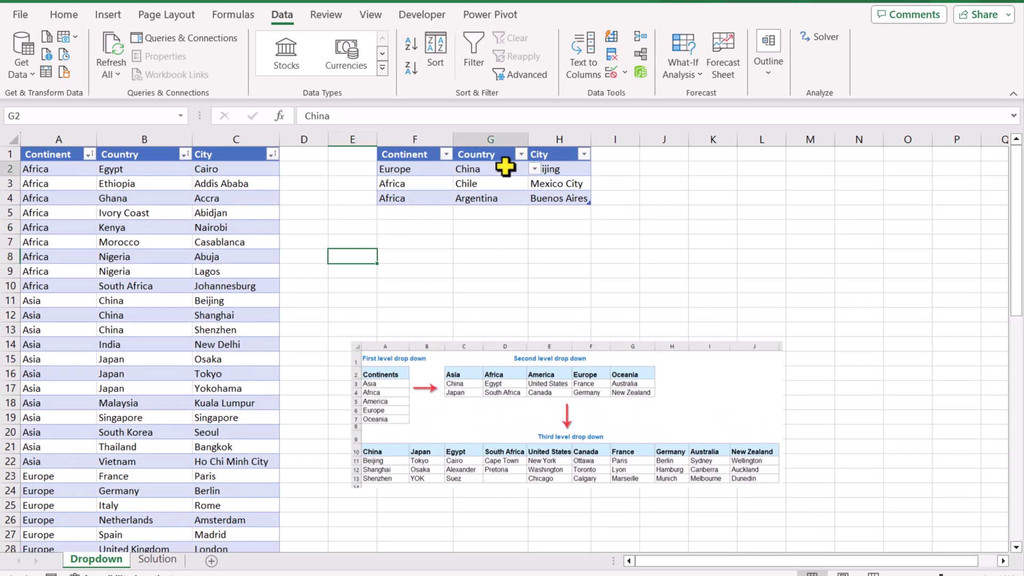
left_click(493, 178)
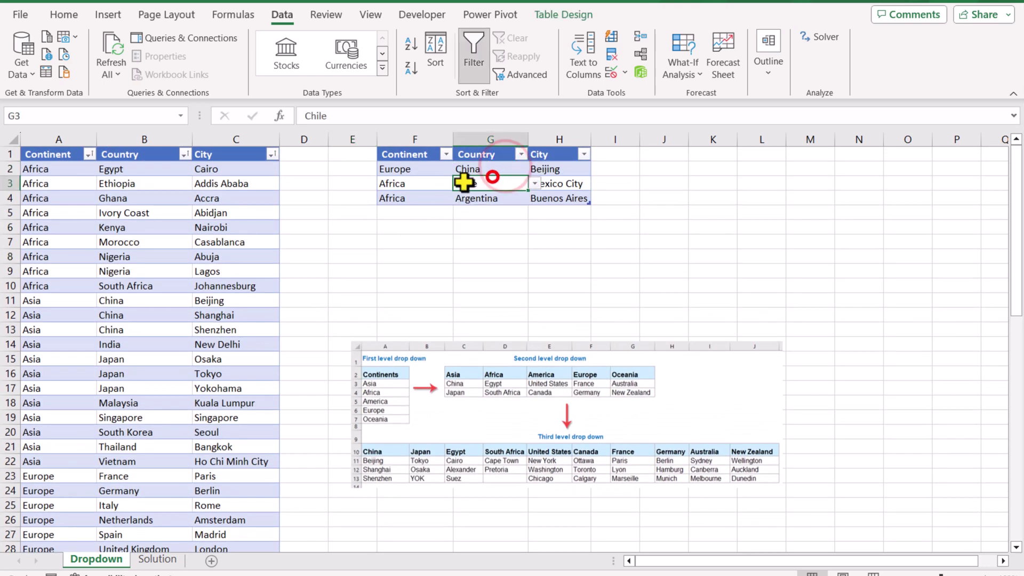
left_click(533, 183)
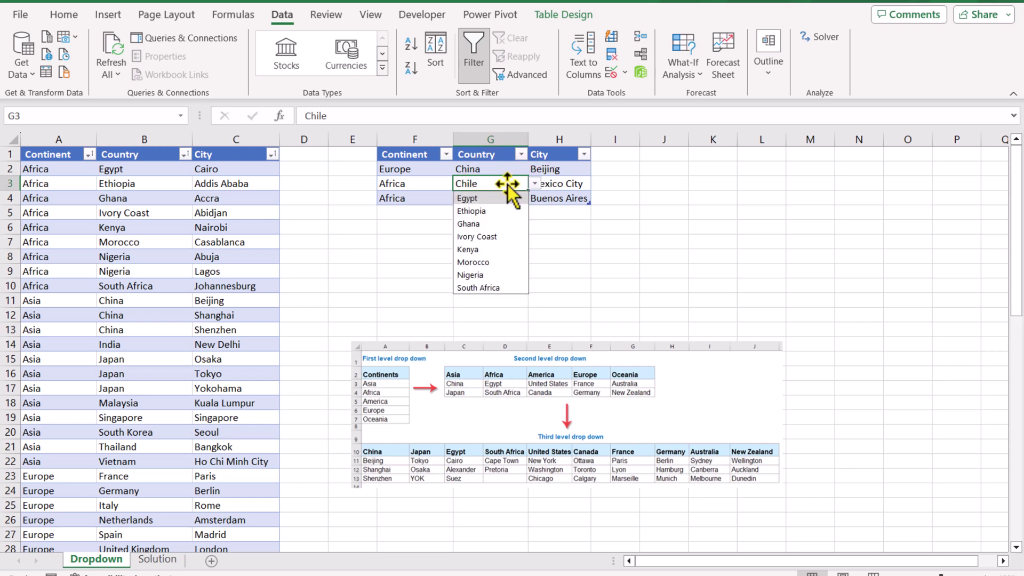
- Set F3 to Asia and G3 to China, then view H3's Chinese city choices
left_click(450, 185)
left_click(459, 182)
left_click(434, 221)
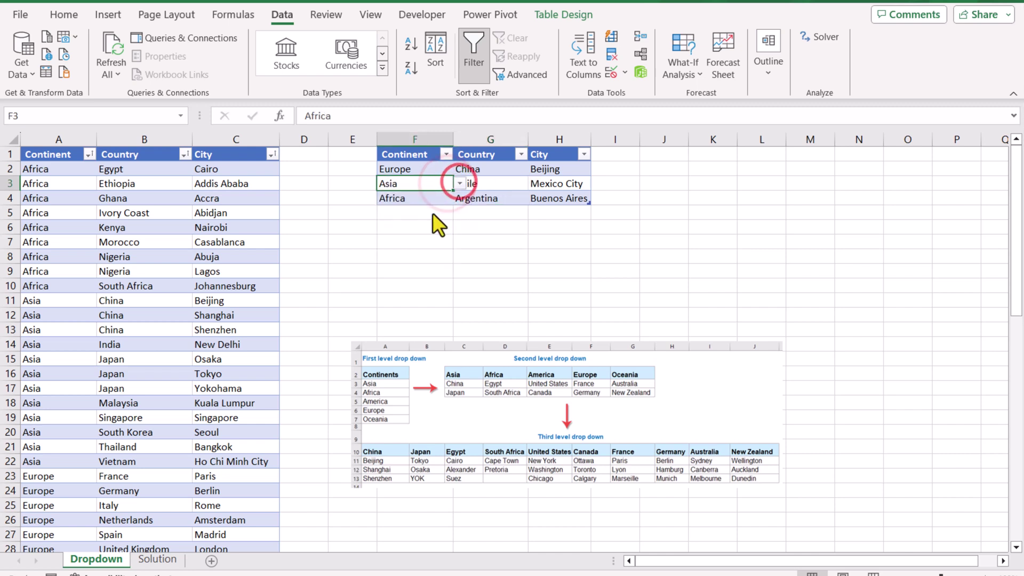
left_click(512, 185)
left_click(534, 183)
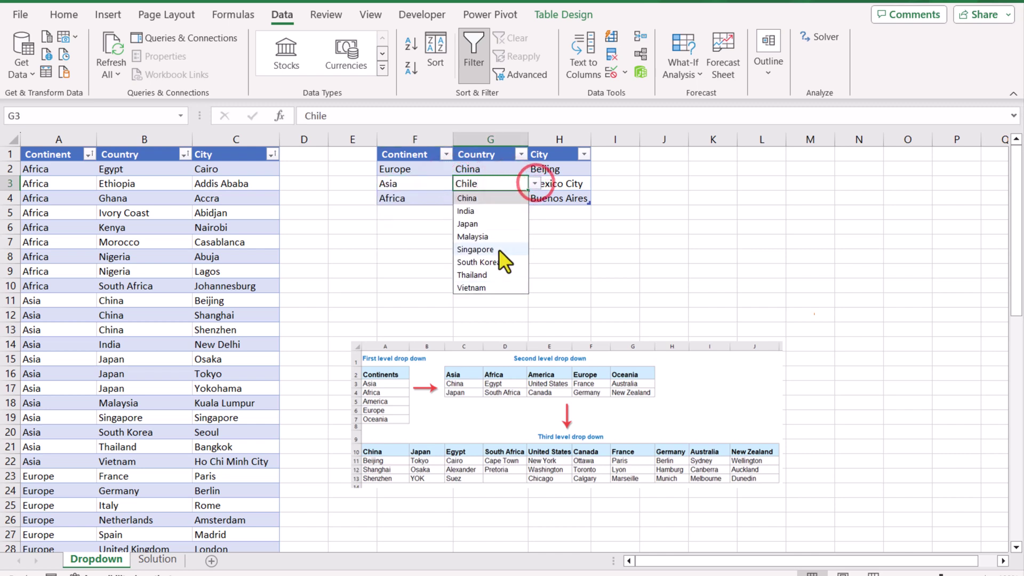
left_click(468, 198)
left_click(585, 183)
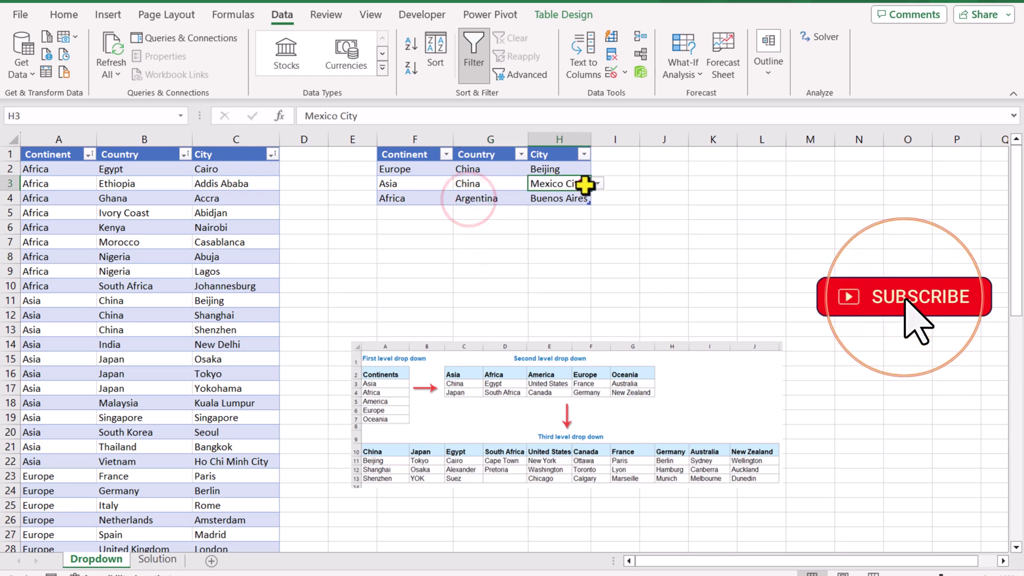
left_click(598, 184)
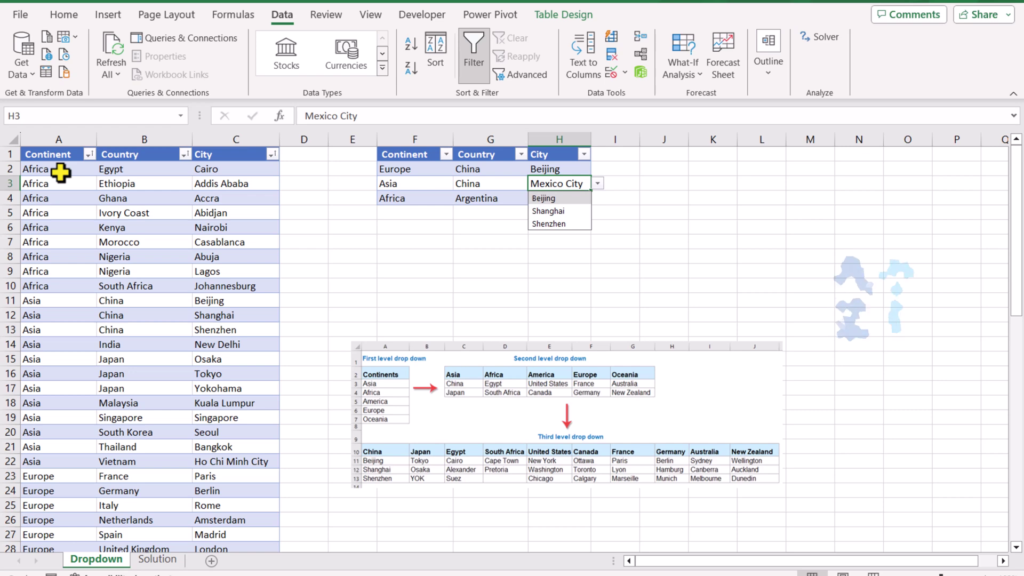
- Sort the source table A1:C43 A to Z by Continent, then Country, then City
left_click_drag(61, 159, 278, 555)
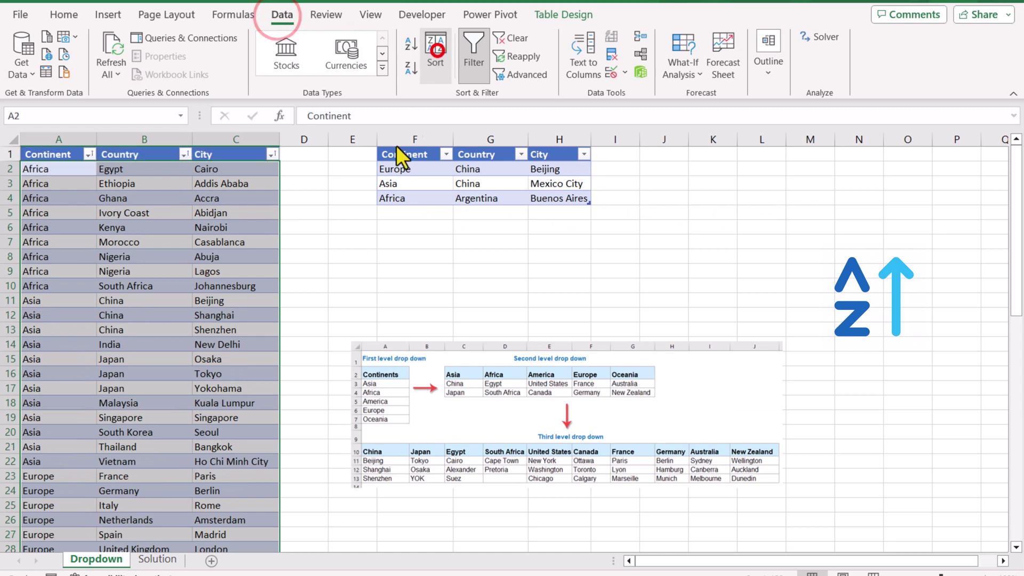
left_click(436, 53)
left_click(380, 299)
left_click(405, 311)
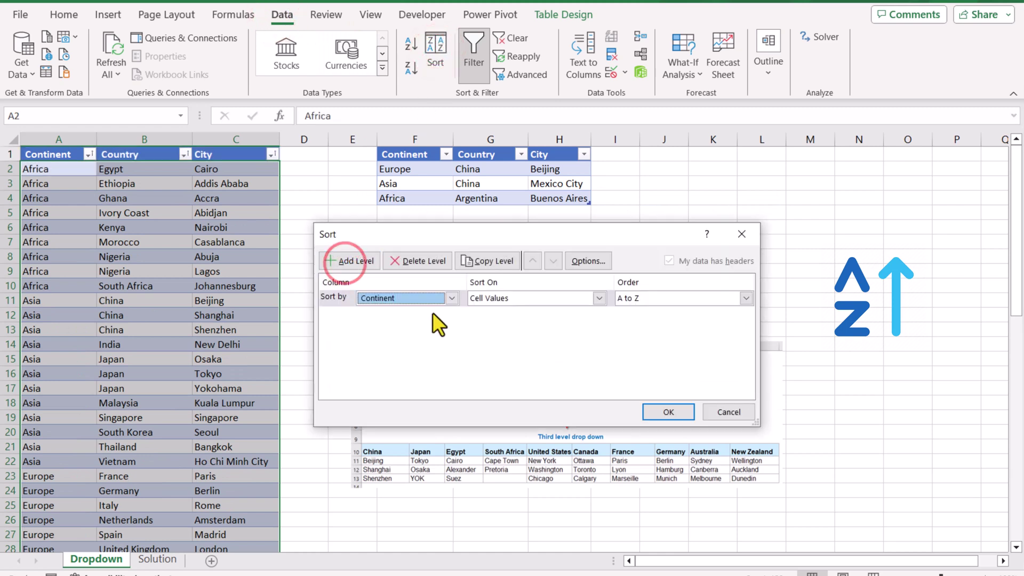
left_click(366, 263)
left_click(451, 315)
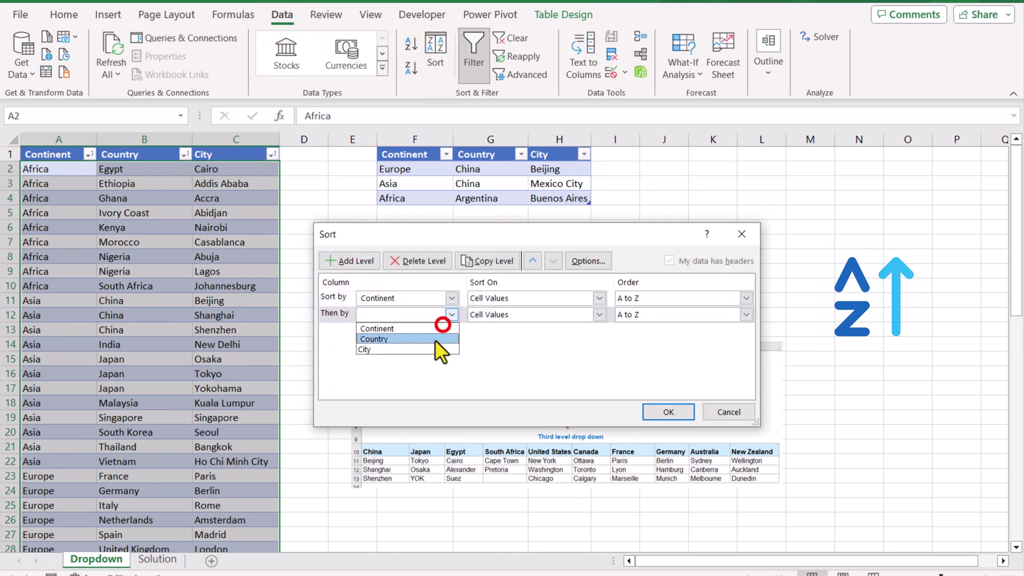
left_click(434, 339)
left_click(355, 262)
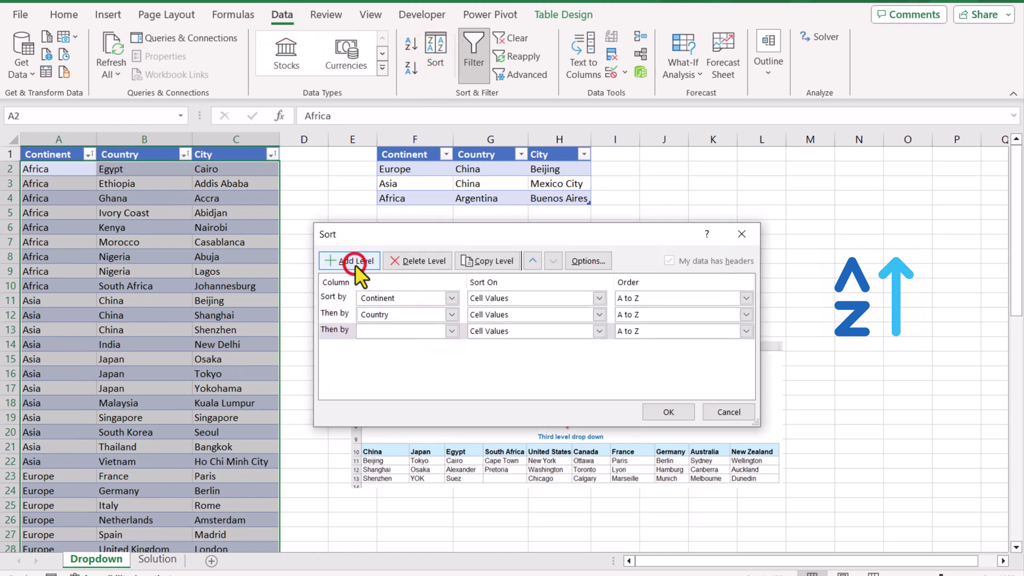
left_click(396, 332)
left_click(414, 358)
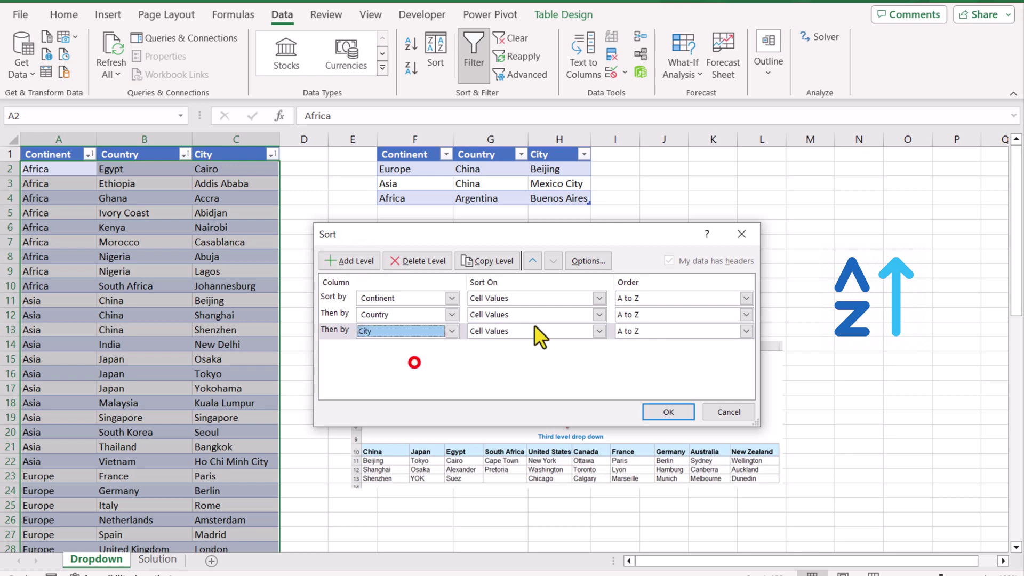
left_click(669, 411)
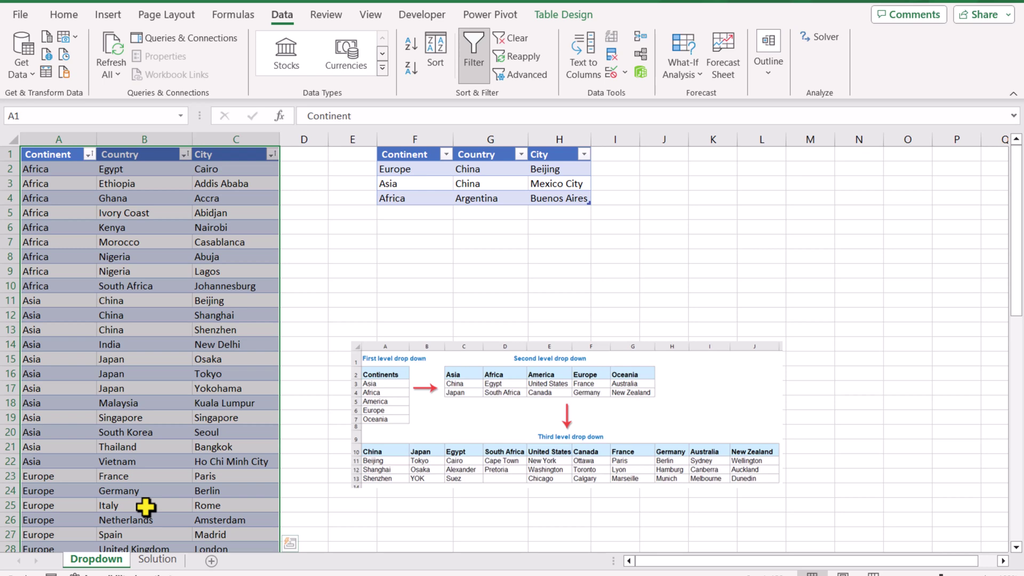
- On the Solution sheet, give F2:F4 a List validation sourced from column A's continents
left_click(158, 559)
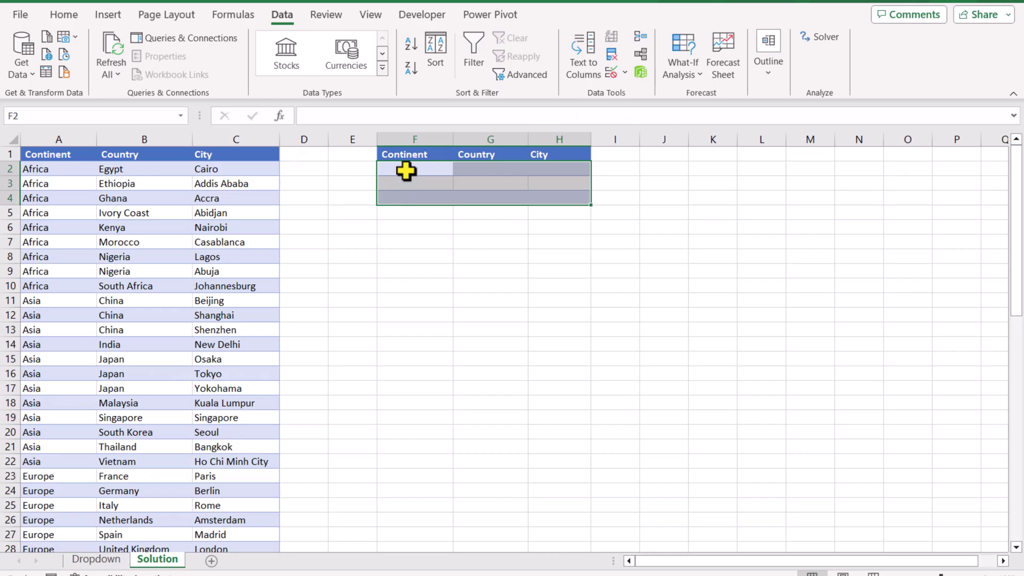
left_click_drag(406, 170, 407, 196)
left_click(624, 72)
left_click(640, 97)
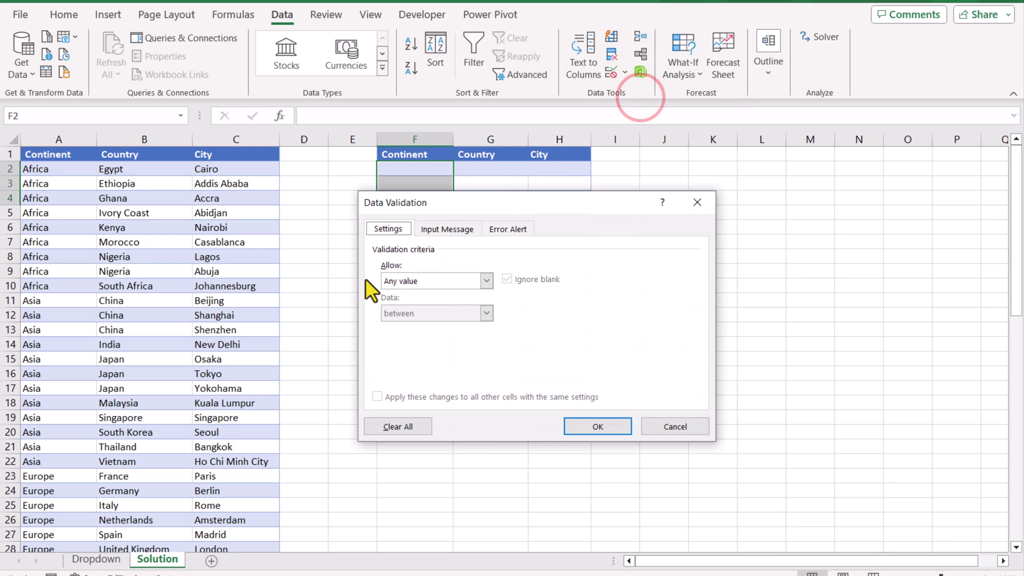
left_click(389, 281)
left_click(405, 323)
left_click(443, 346)
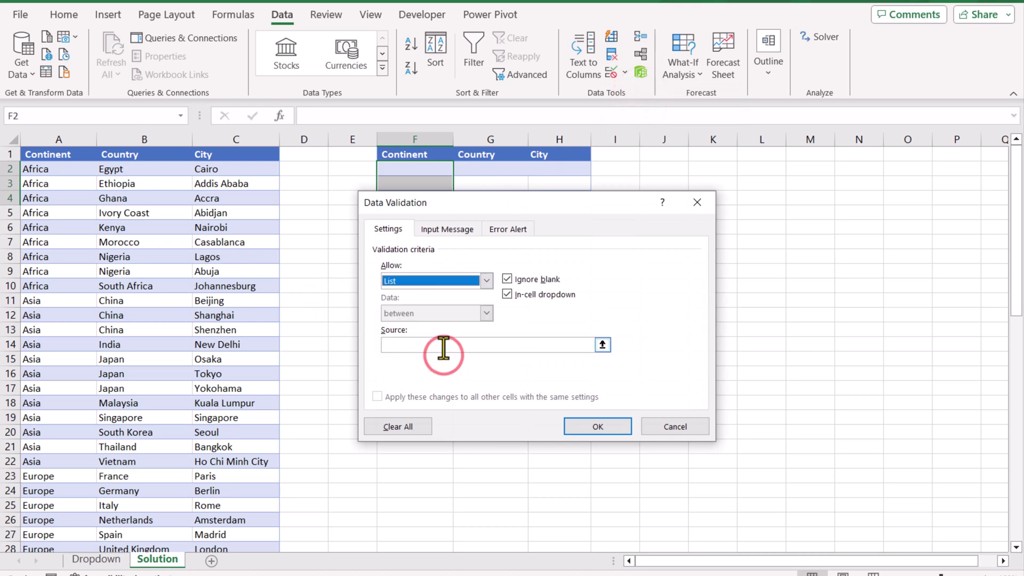
left_click_drag(62, 169, 88, 492)
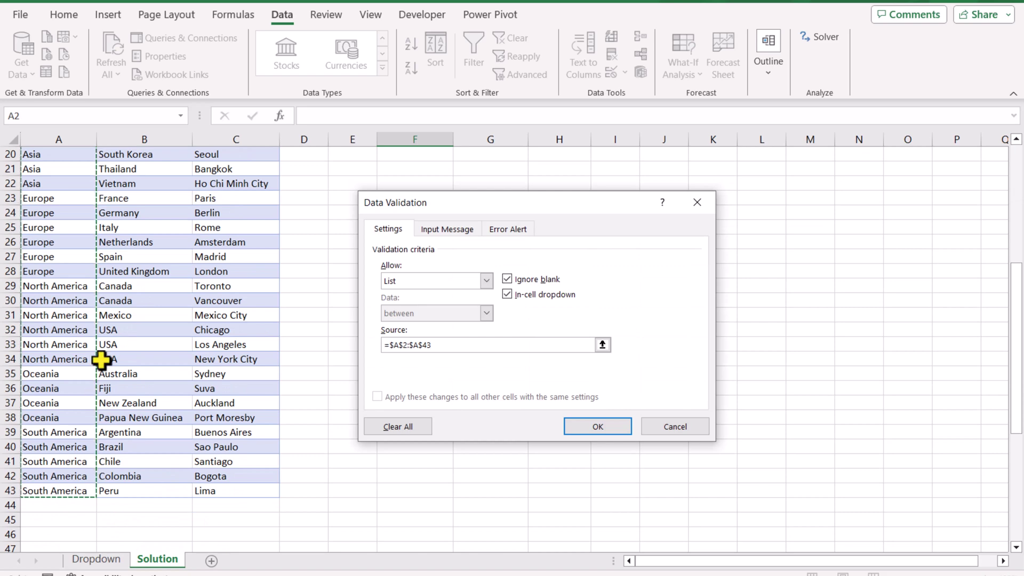
scroll(101, 361, "up", 6)
left_click(597, 427)
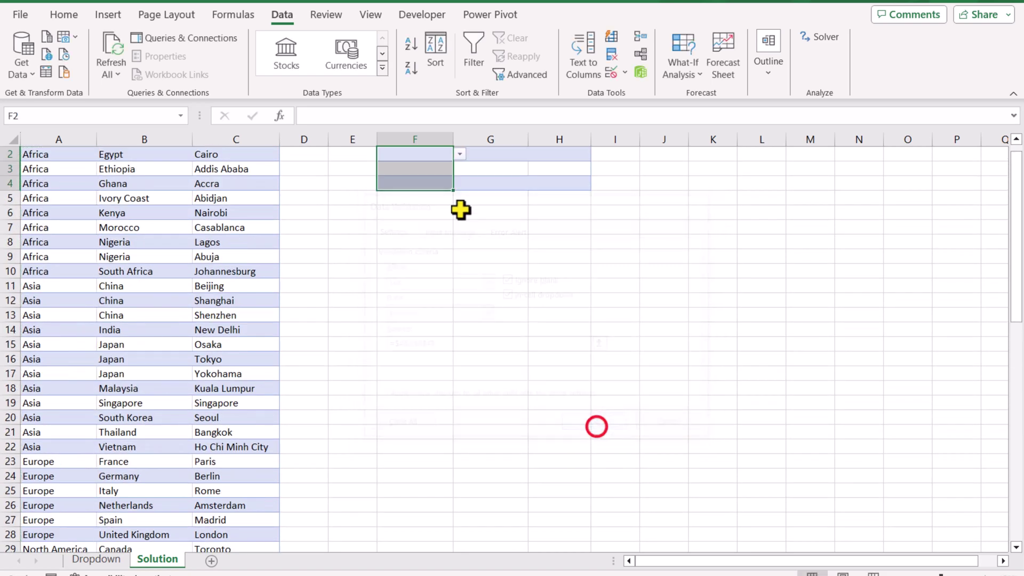
scroll(461, 210, "up", 1)
- Pick Africa in F2, Oceania in F3 and Europe in F4 from the dropdowns
key("alt+Down")
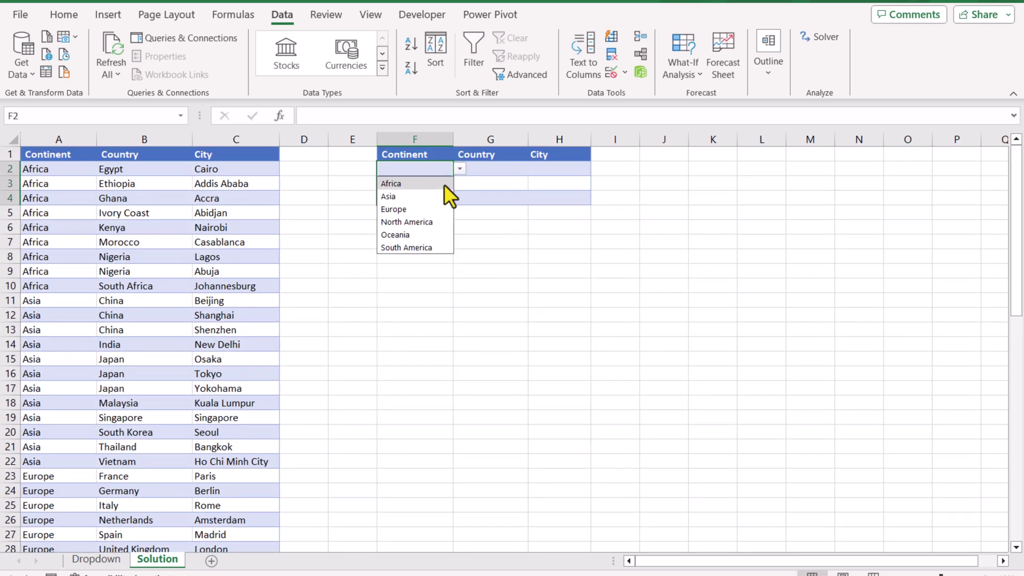
left_click(431, 187)
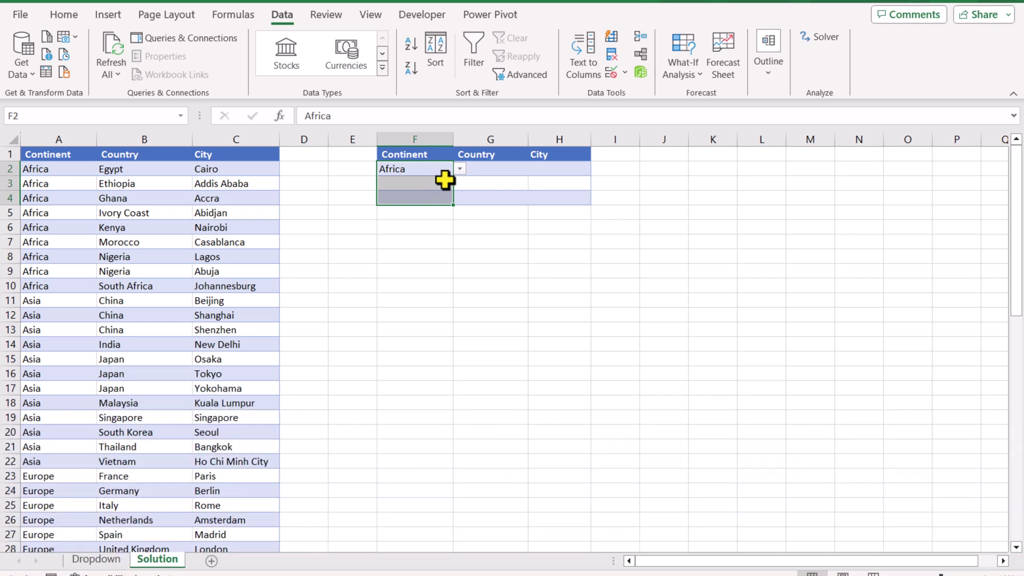
key("Return")
key("alt+Down")
left_click(425, 251)
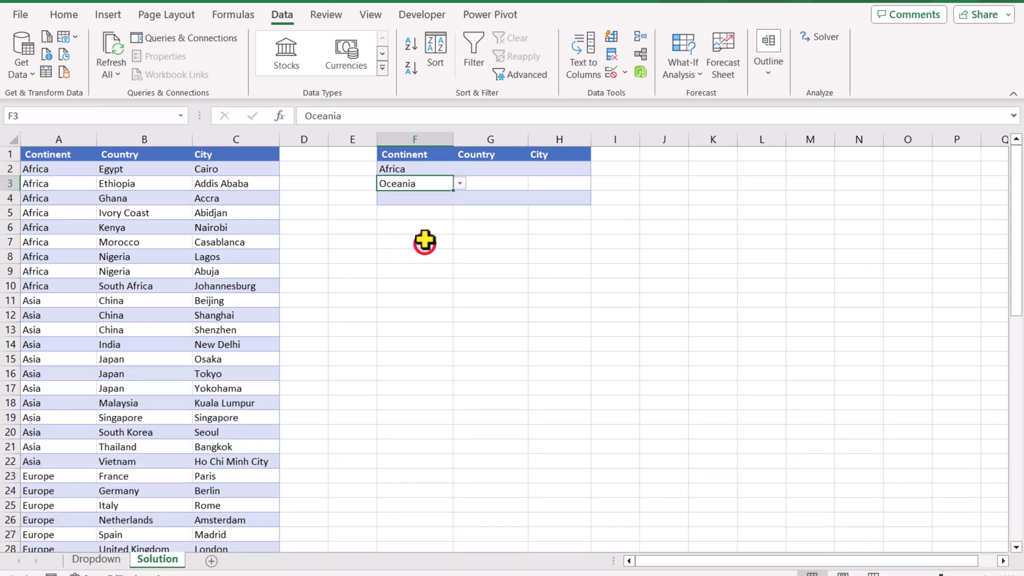
key("Return")
key("alt+Down")
left_click(424, 238)
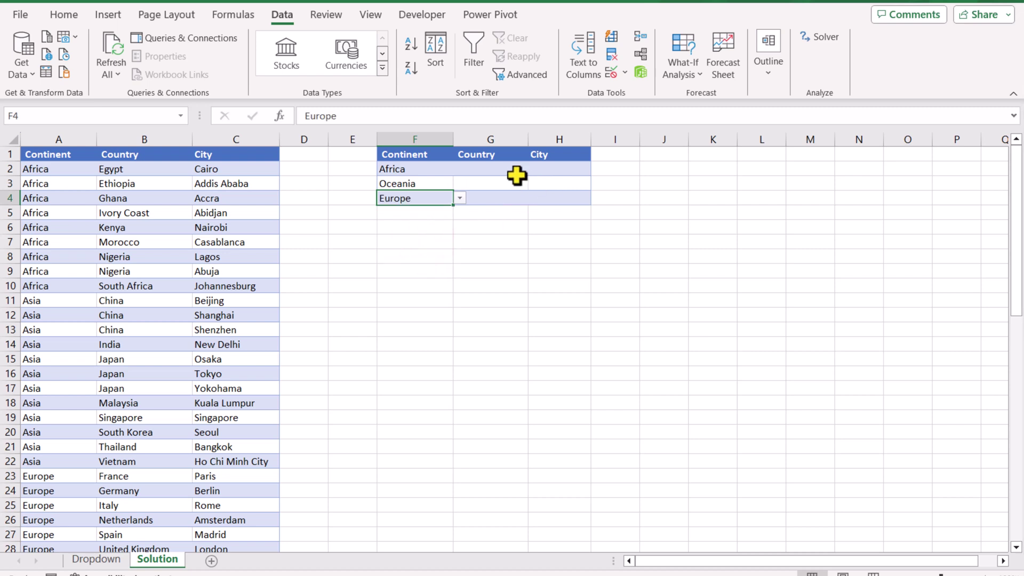
- Begin J2's formula as =OFFSET($A$1,MATCH(F2,$A$2:$A$43,0), with absolute references
left_click(650, 169)
type("=offset(")
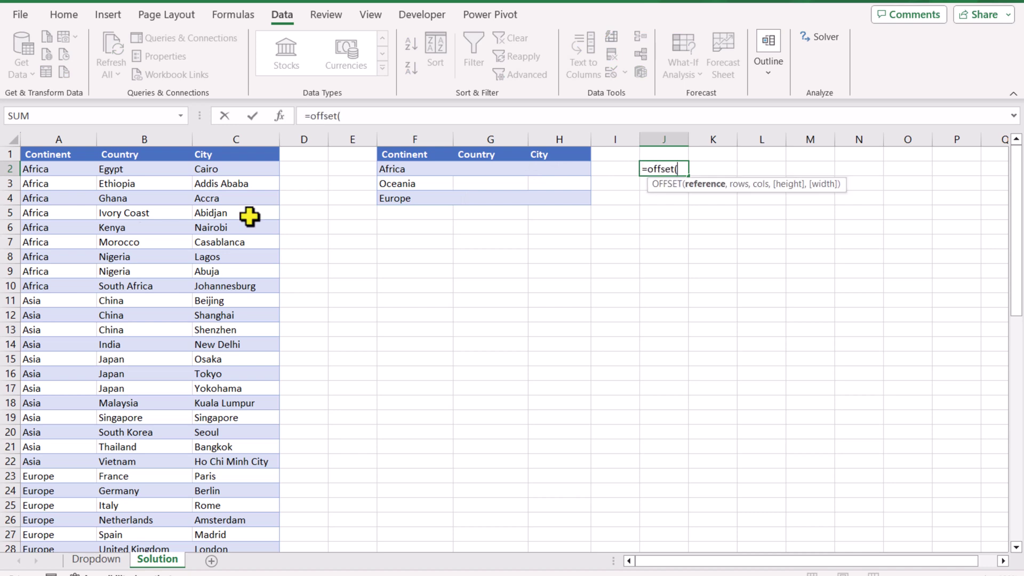
left_click(32, 157)
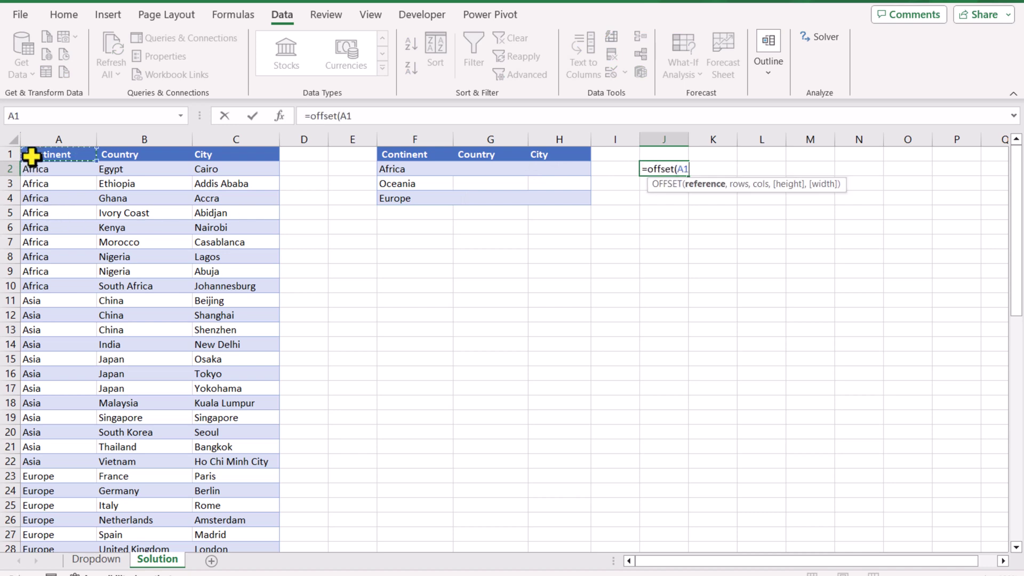
key("F4")
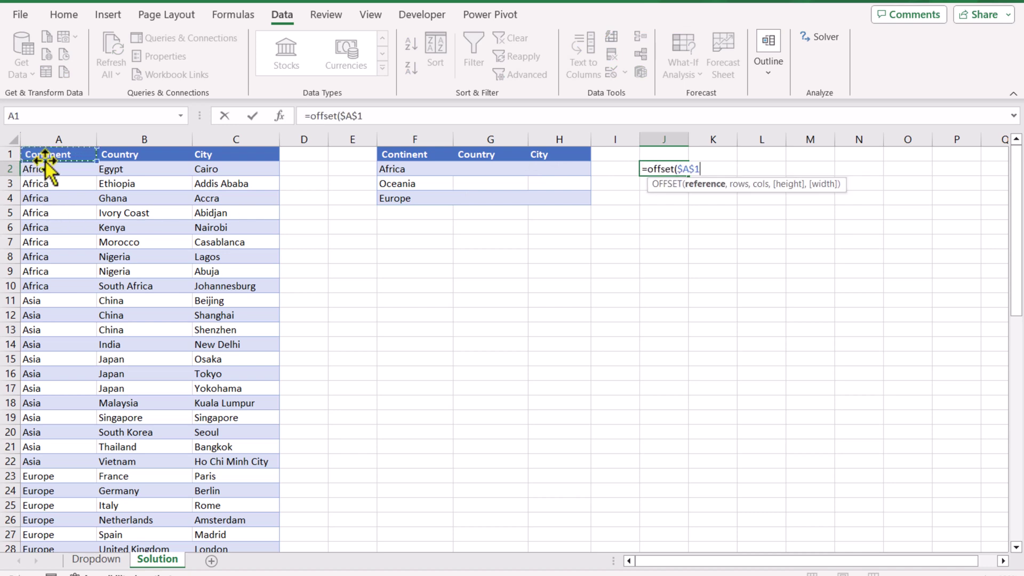
type(",")
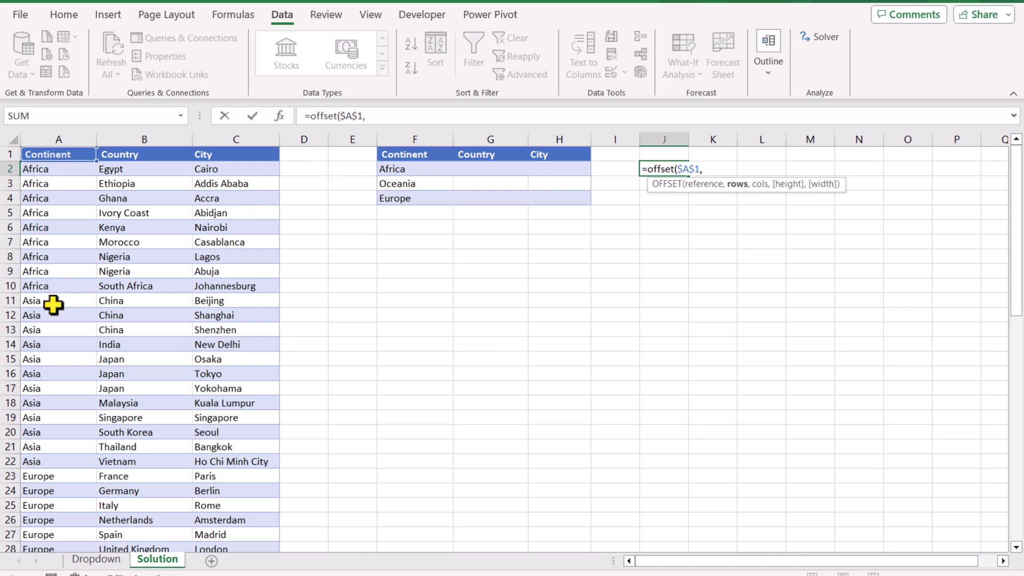
type("match(")
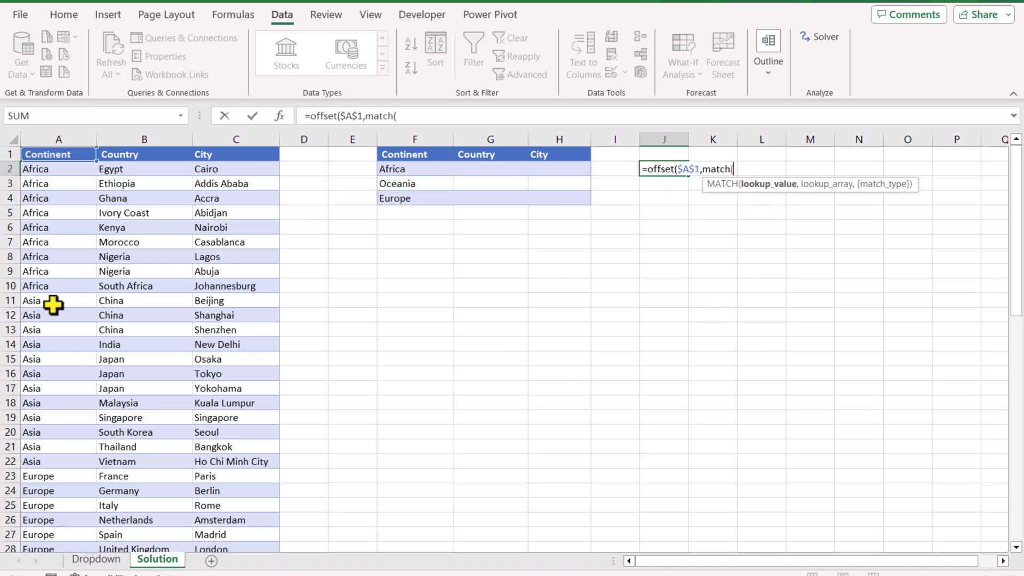
left_click(417, 169)
type(",")
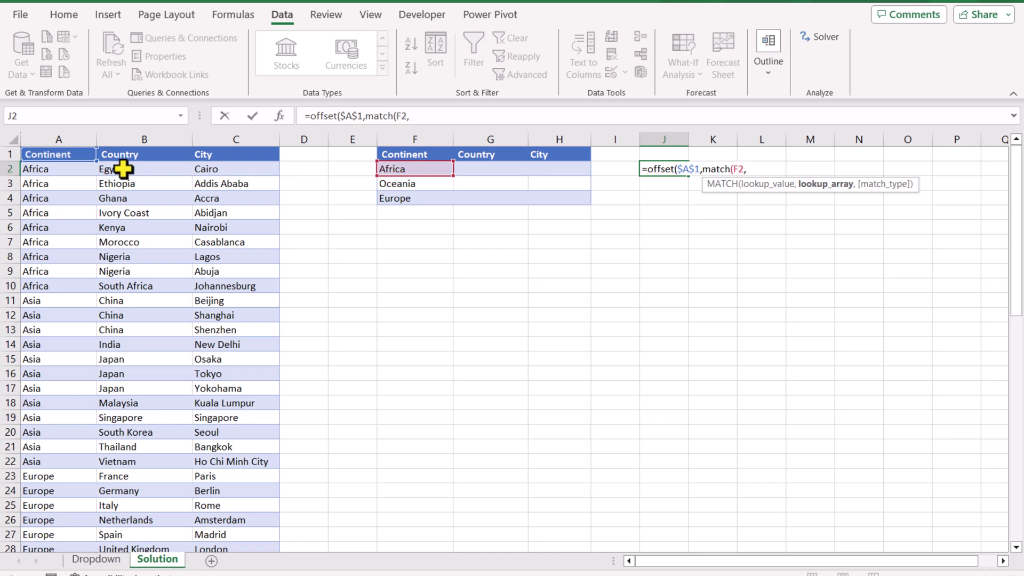
left_click_drag(41, 168, 56, 347)
left_click_drag(418, 168, 64, 524)
key("F4")
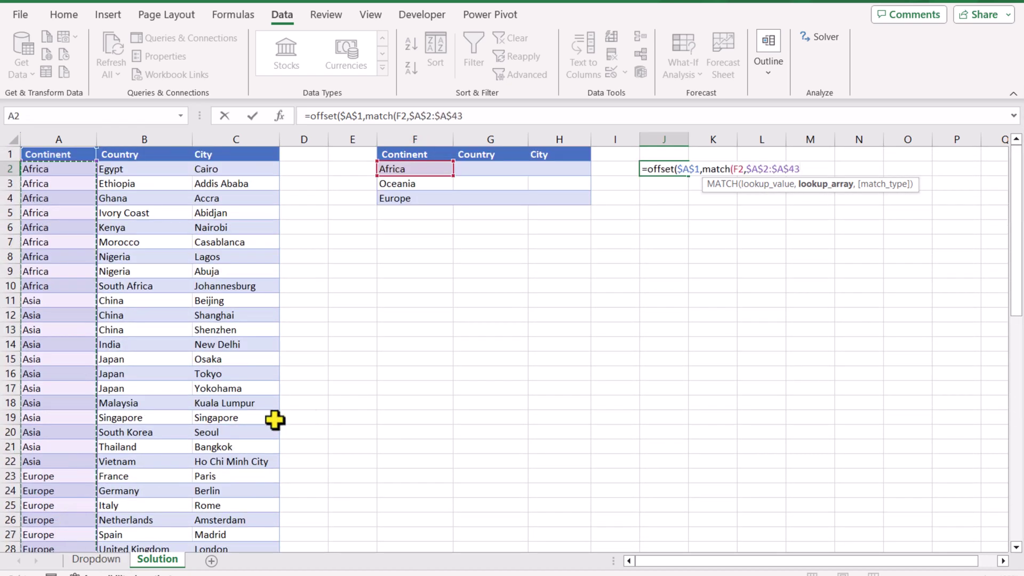
type(",")
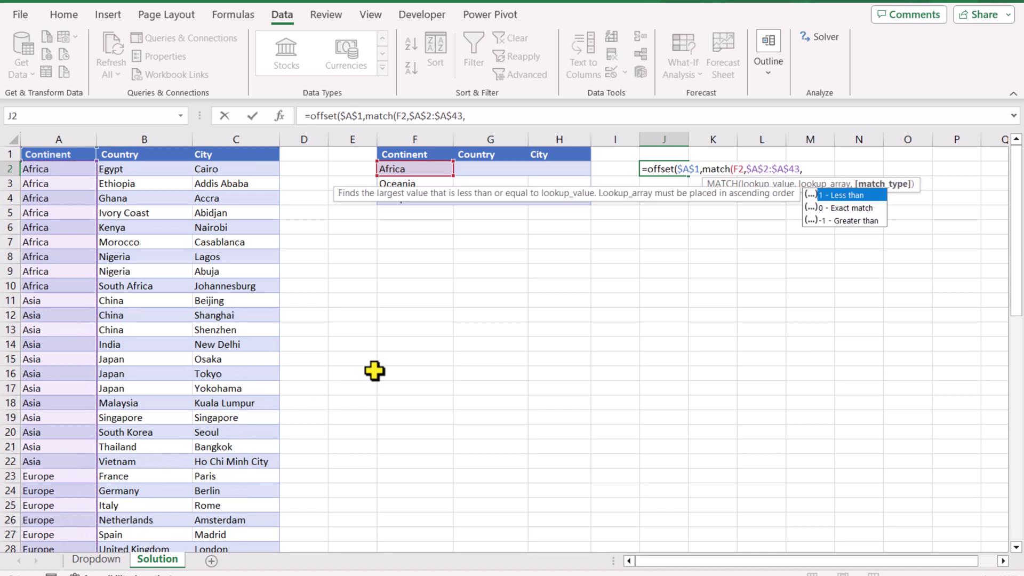
type("0)")
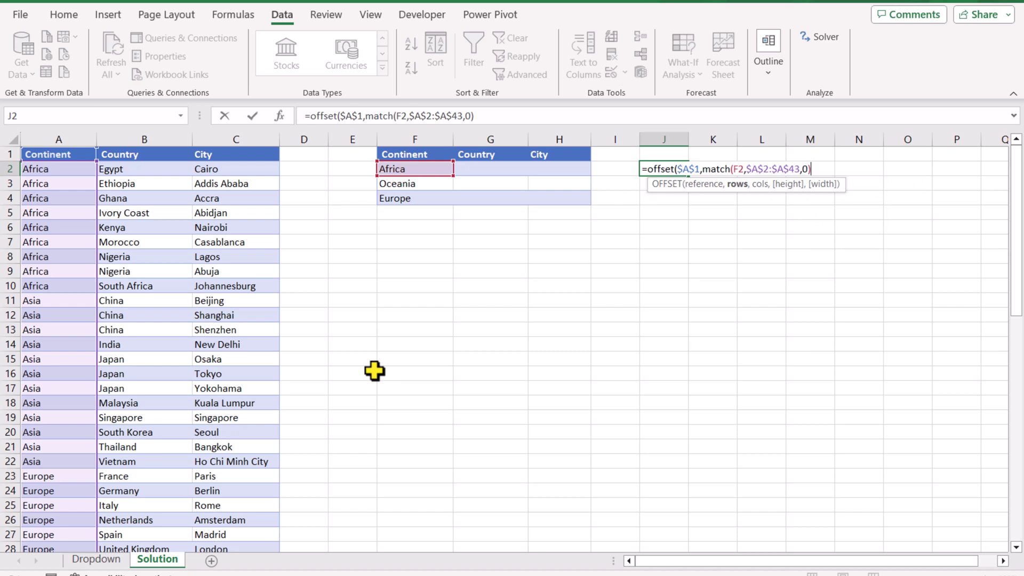
type(",")
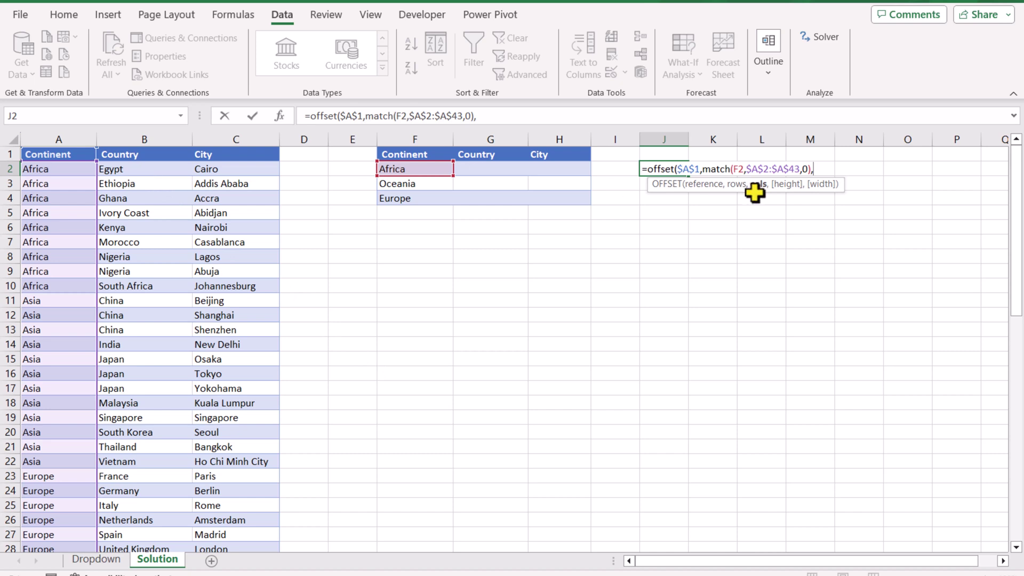
- Finish with column offset 1 and height COUNTIF($A$2:$A$43,F2), spilling Africa's countries
type("1")
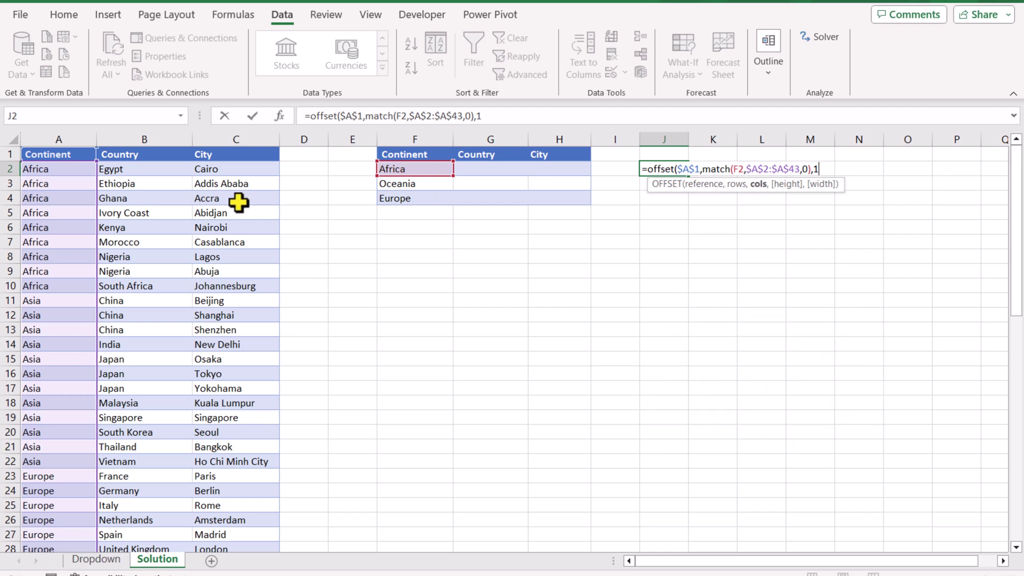
type(",")
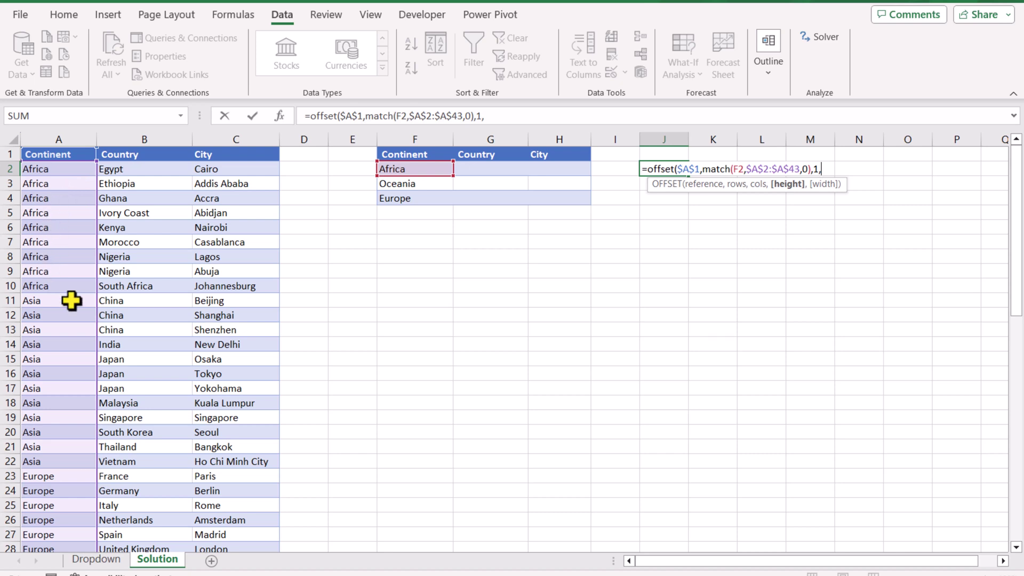
type("countif(")
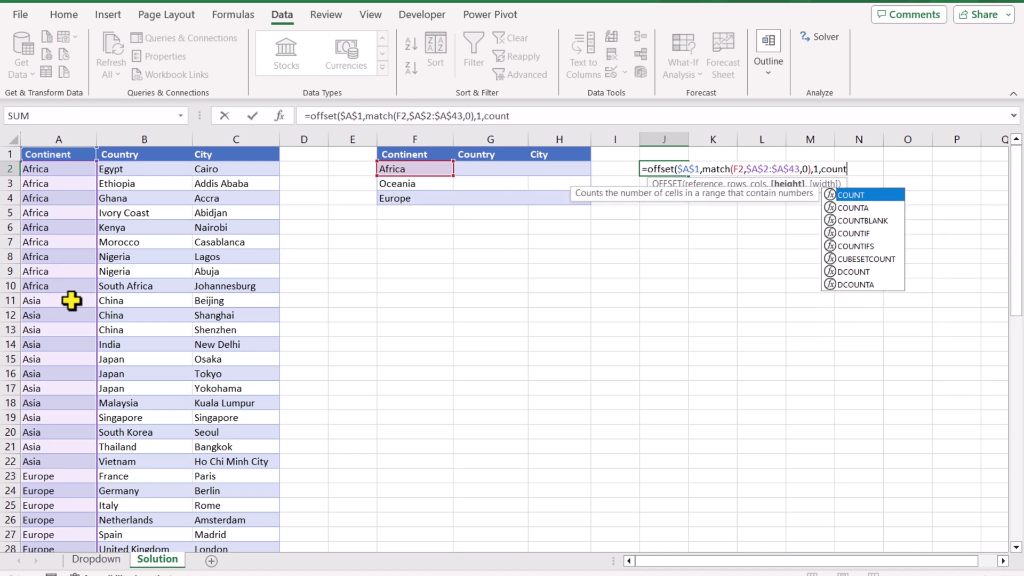
left_click(73, 304)
key("ctrl+space")
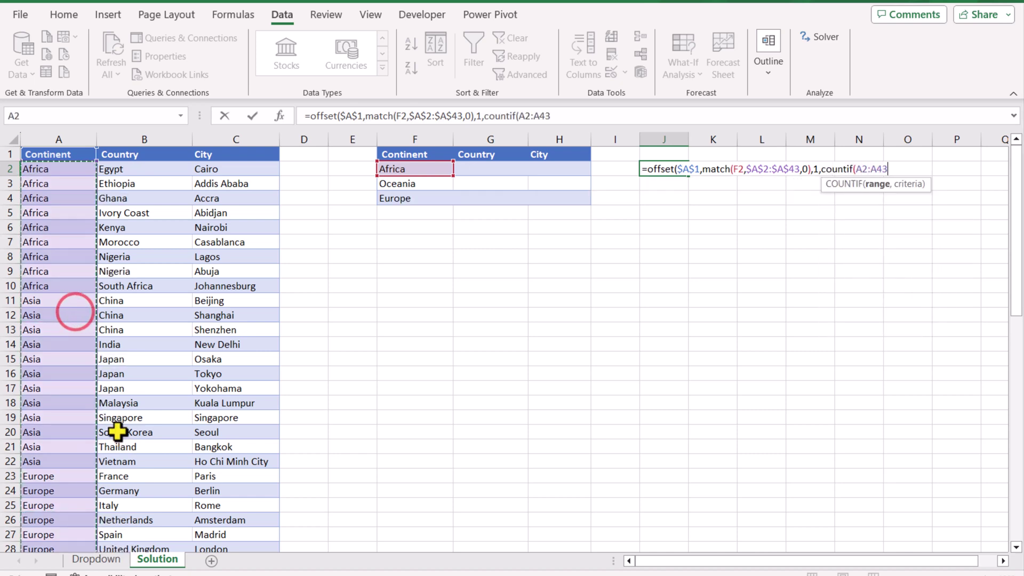
type(",")
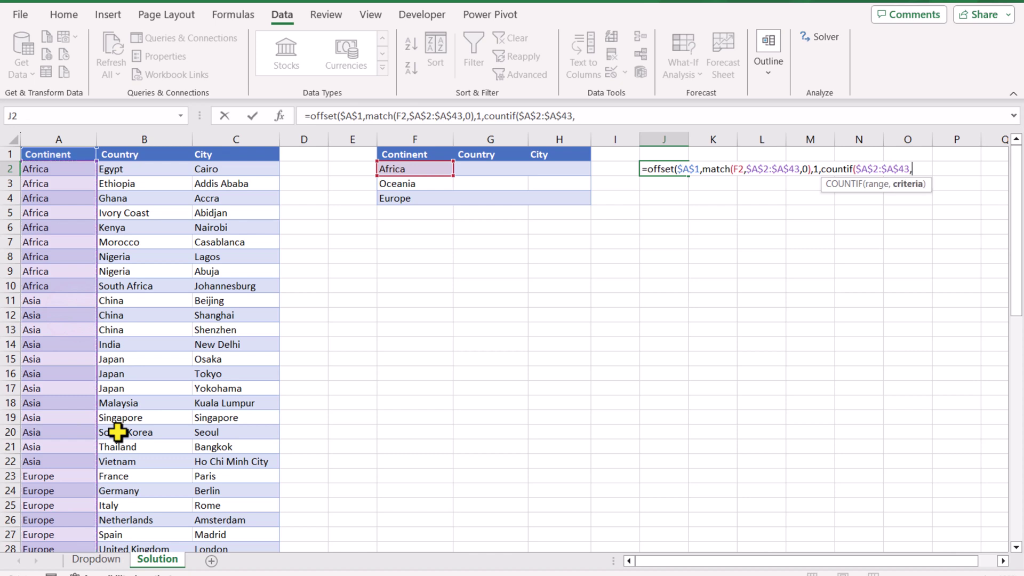
left_click(392, 170)
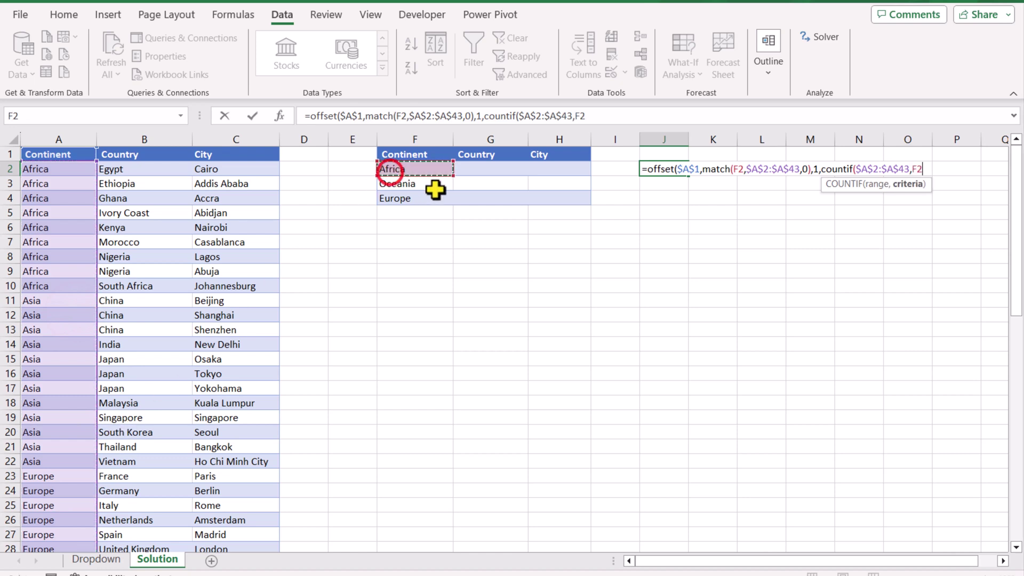
type(")")
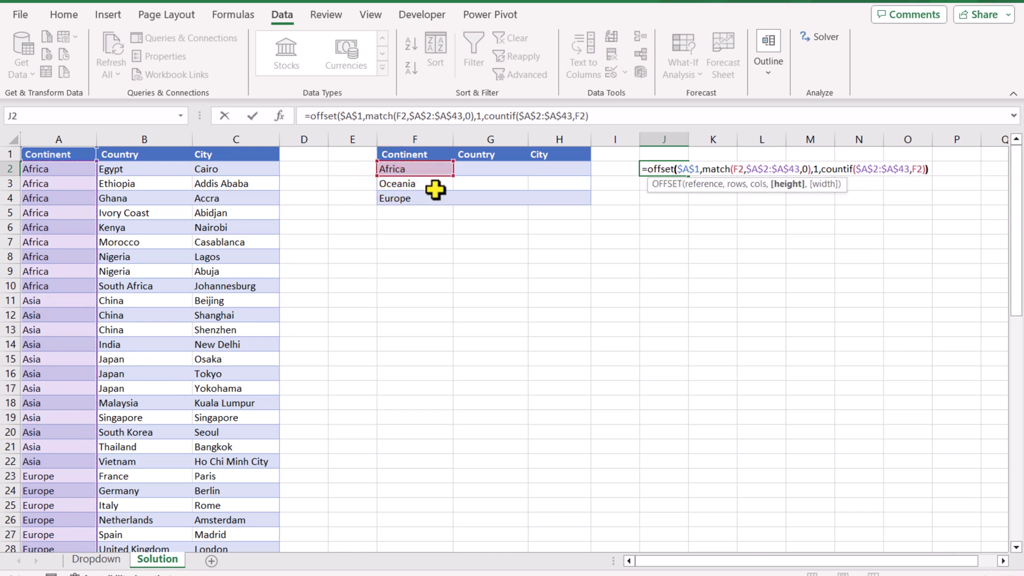
type(")")
key("Return")
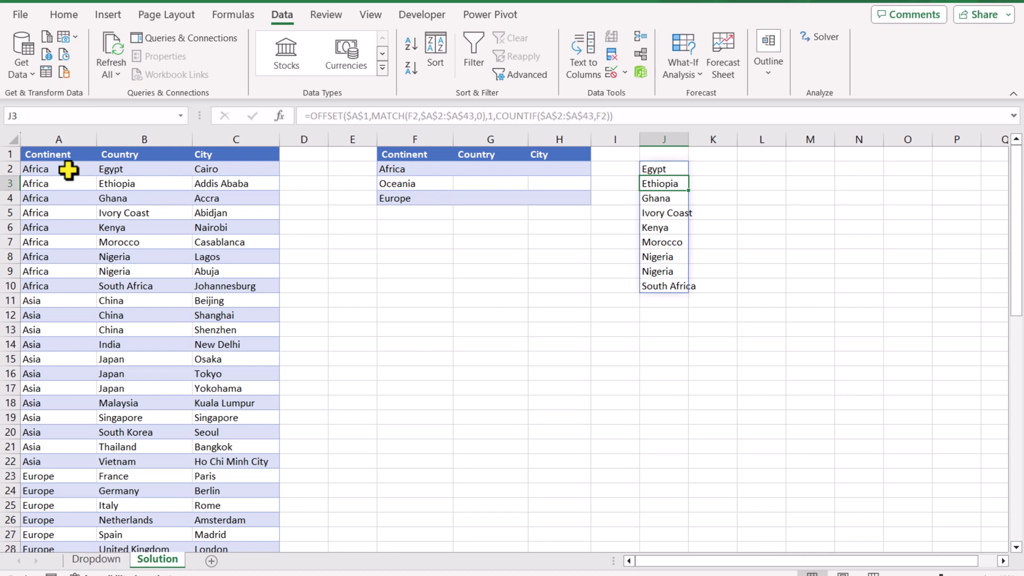
- Switch F2's continent to Asia from its dropdown list
left_click(416, 169)
left_click(457, 169)
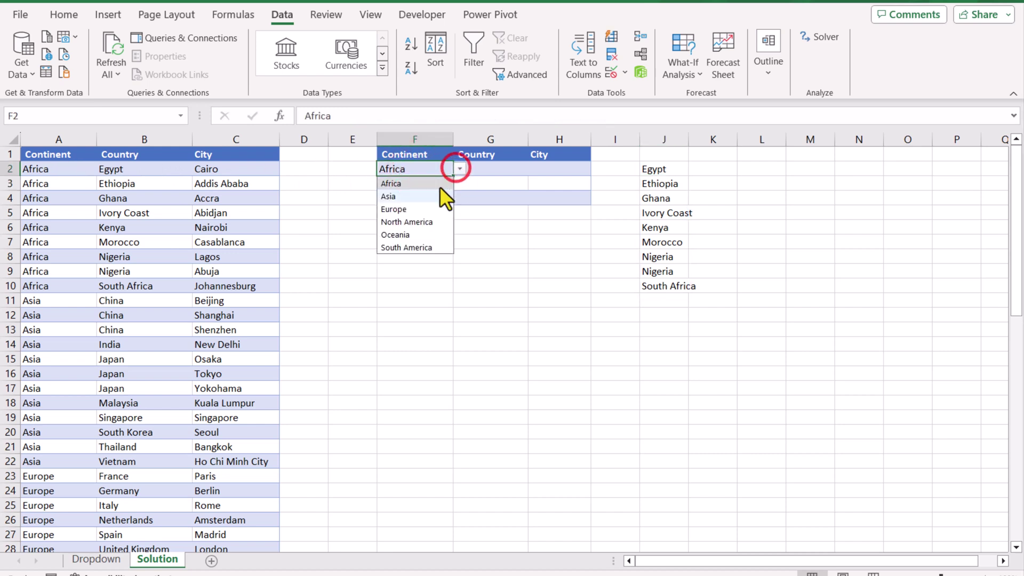
left_click(436, 195)
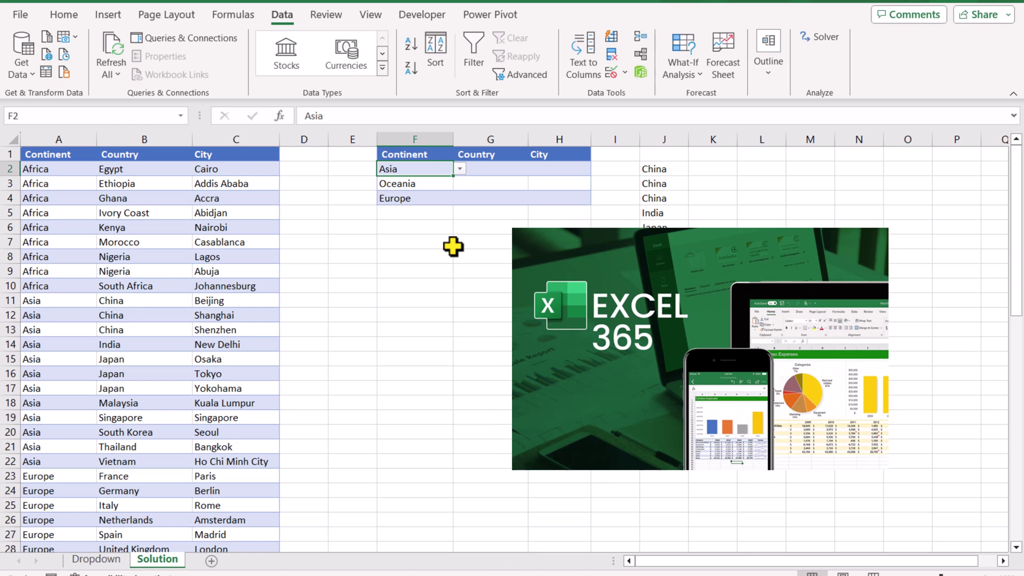
- Use J2's OFFSET formula as the List validation source for G2:G4
left_click(664, 168)
left_click_drag(671, 119, 388, 128)
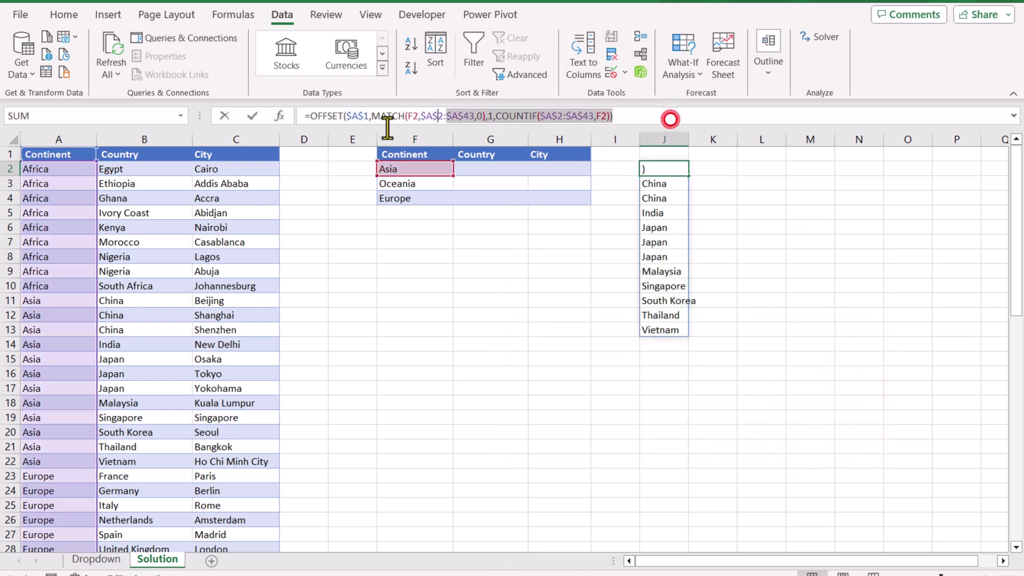
left_click(252, 116)
left_click_drag(474, 170, 476, 200)
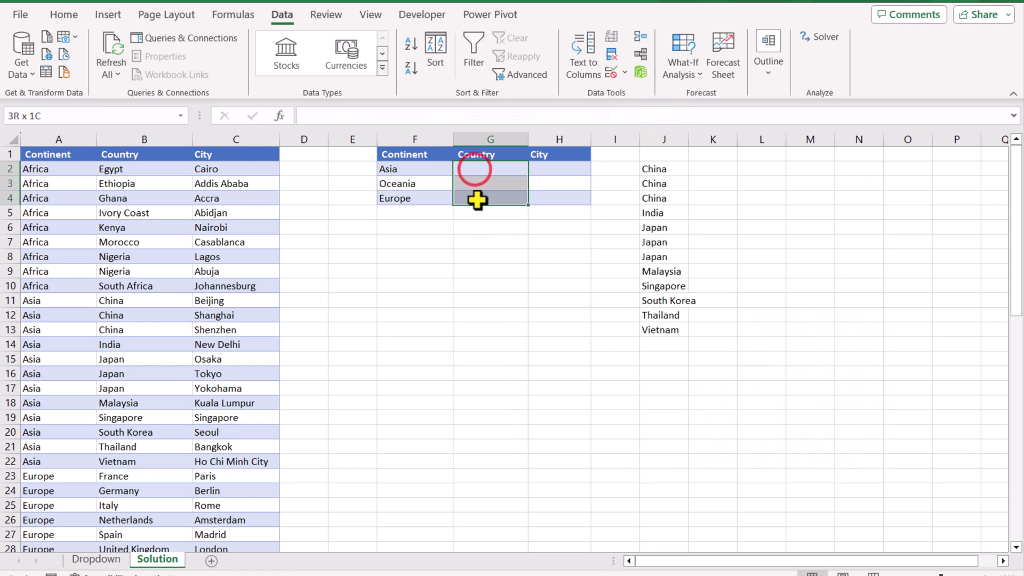
left_click(625, 73)
left_click(634, 92)
left_click(437, 281)
left_click(405, 328)
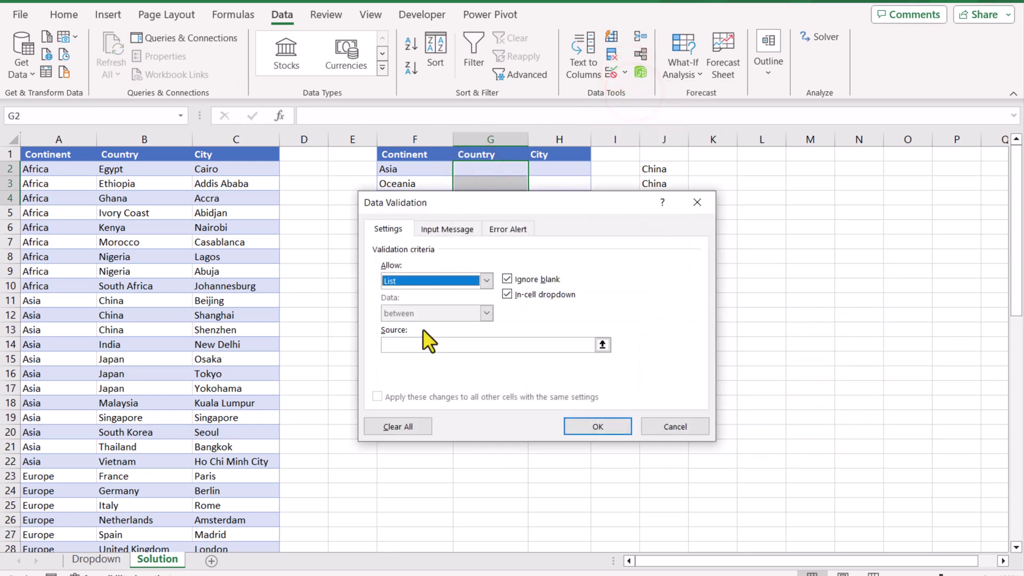
left_click(421, 342)
type("=OFFSET($A$1,MATCH(F2,$A$2:$A$43,0),1,COUNTIF($A$2:$A$43,F2))")
left_click(579, 427)
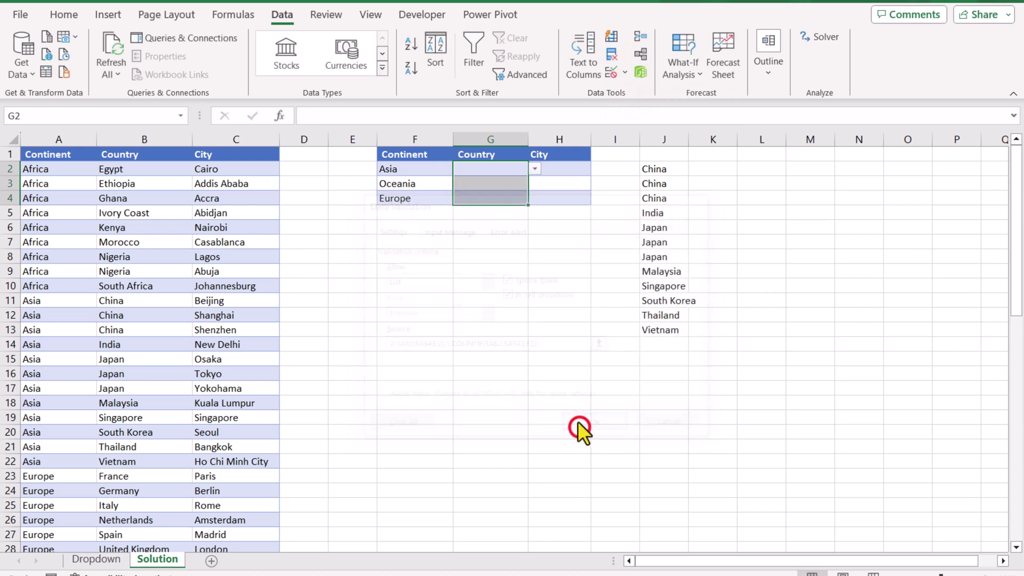
- Pick China in G2 and a country for G4 from the new dropdowns
left_click(535, 168)
left_click(514, 184)
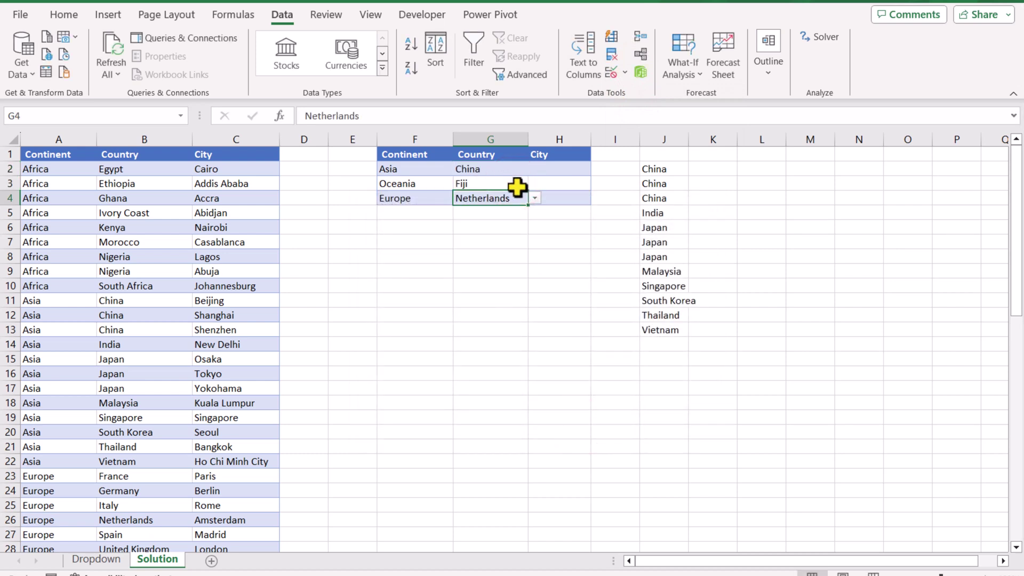
left_click(534, 197)
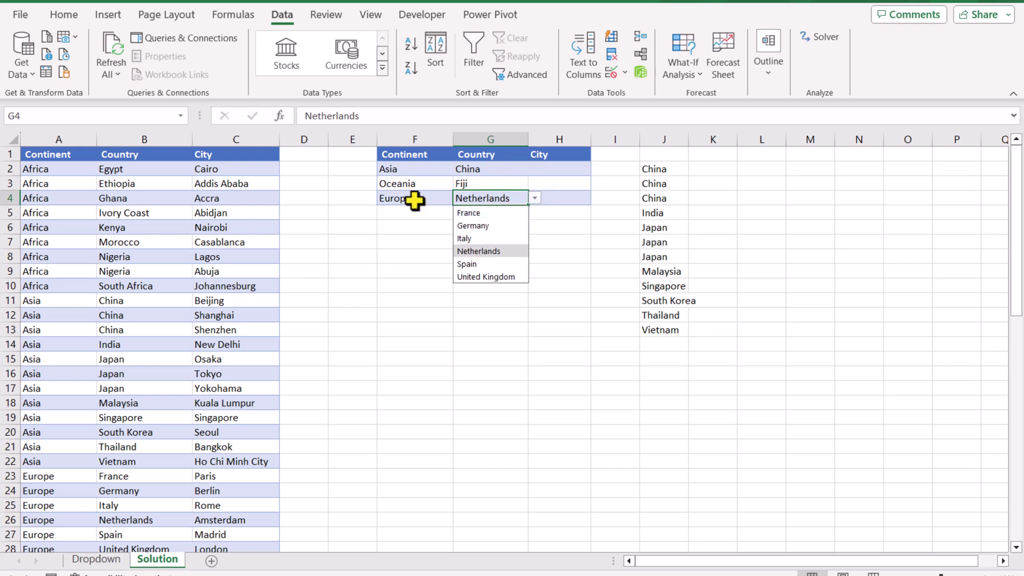
left_click(679, 171)
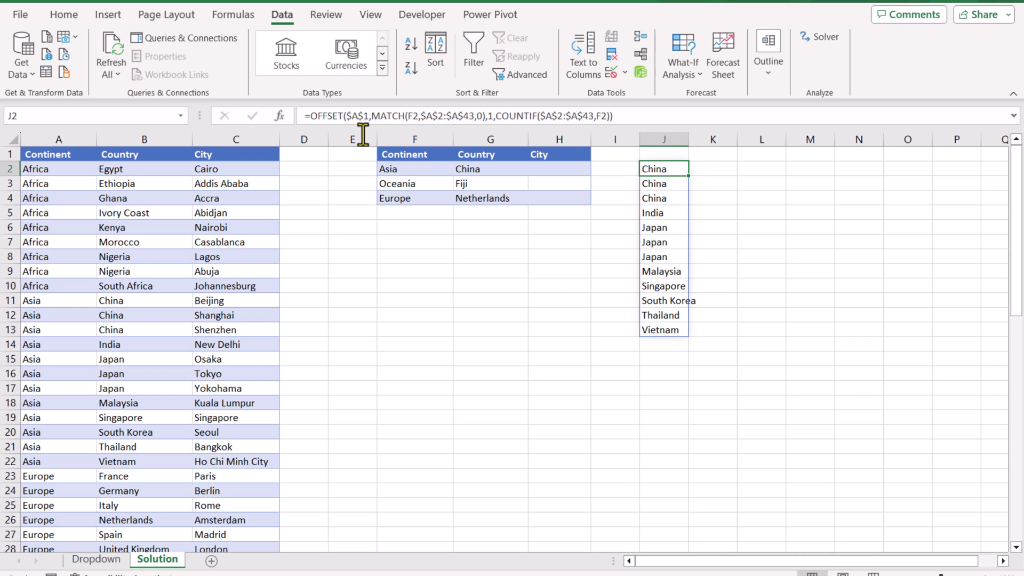
- Point J2's MATCH and COUNTIF at G2, with ranges changed to $B$2:$B$43
left_click(417, 116)
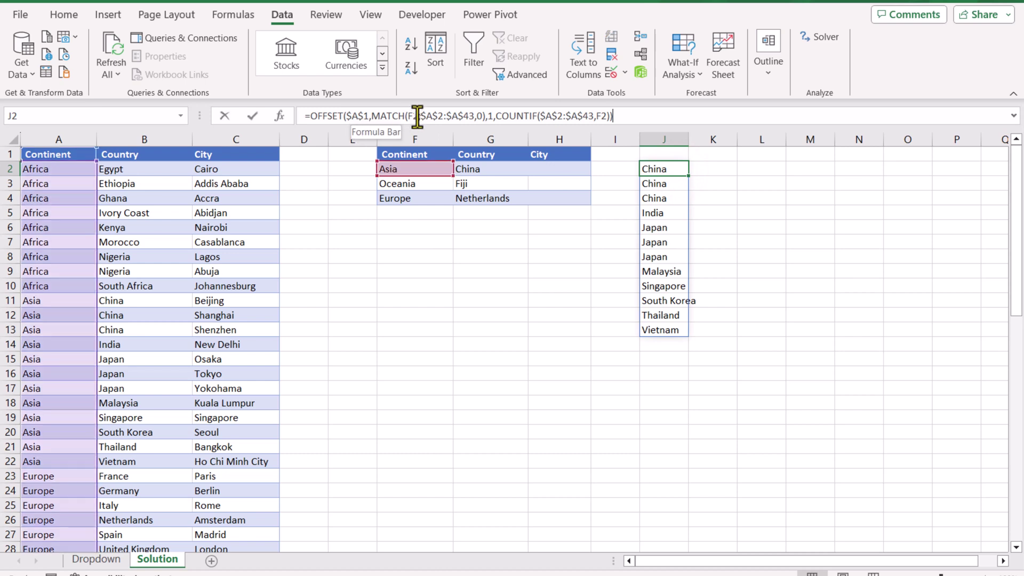
key("BackSpace")
key("BackSpace")
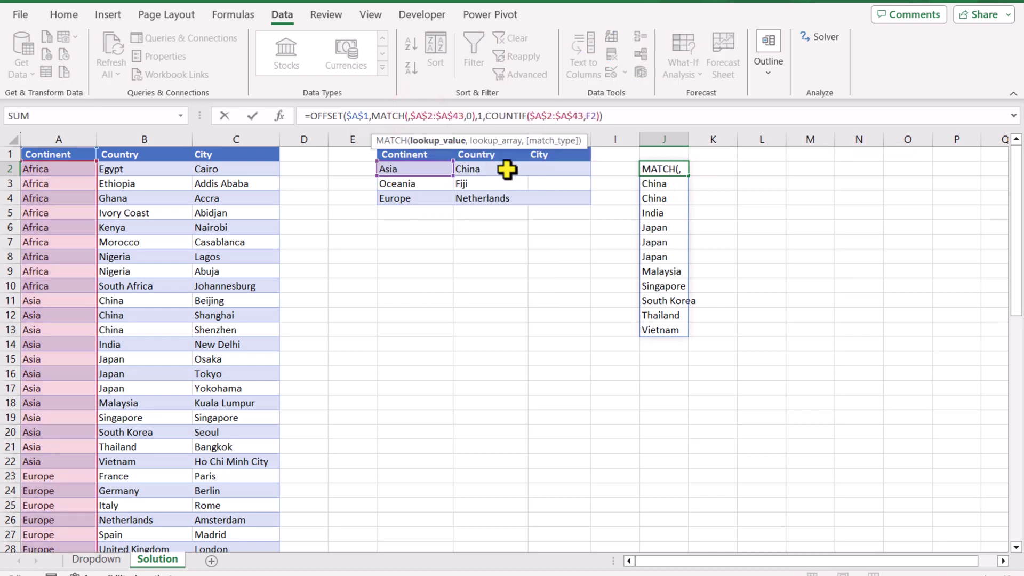
left_click(507, 170)
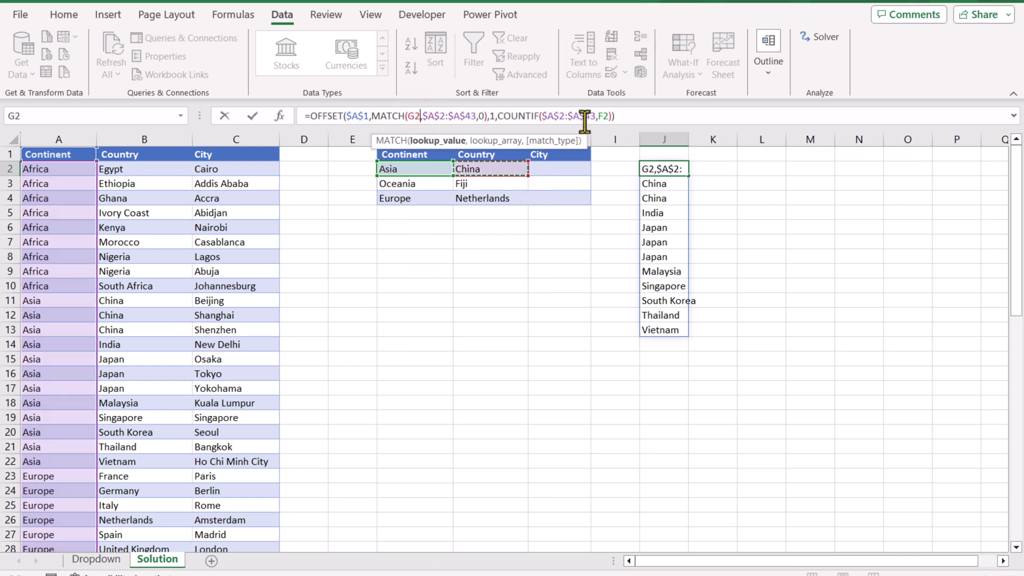
left_click(590, 116)
key("BackSpace")
key("BackSpace")
left_click(507, 169)
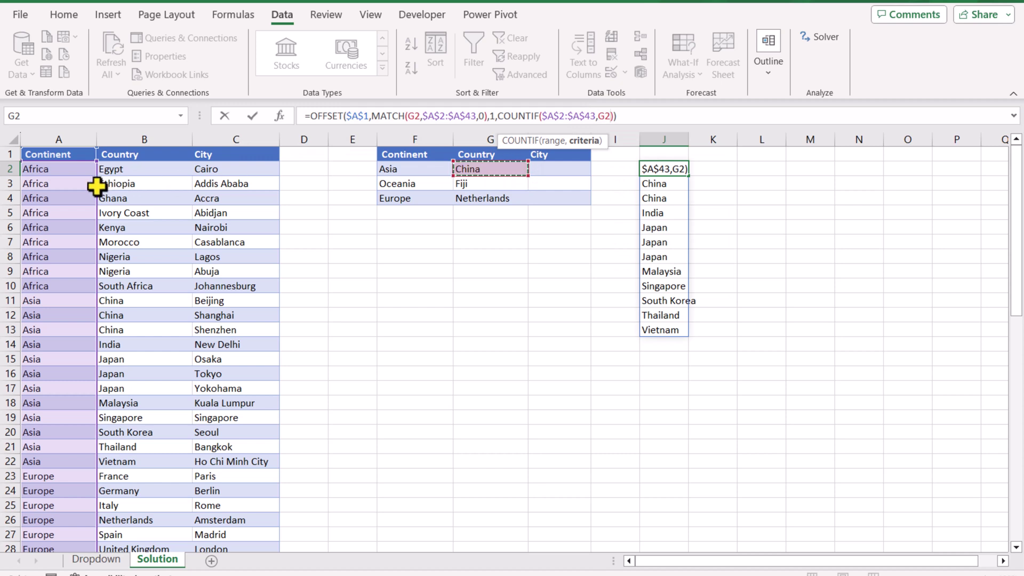
left_click_drag(96, 185, 210, 194)
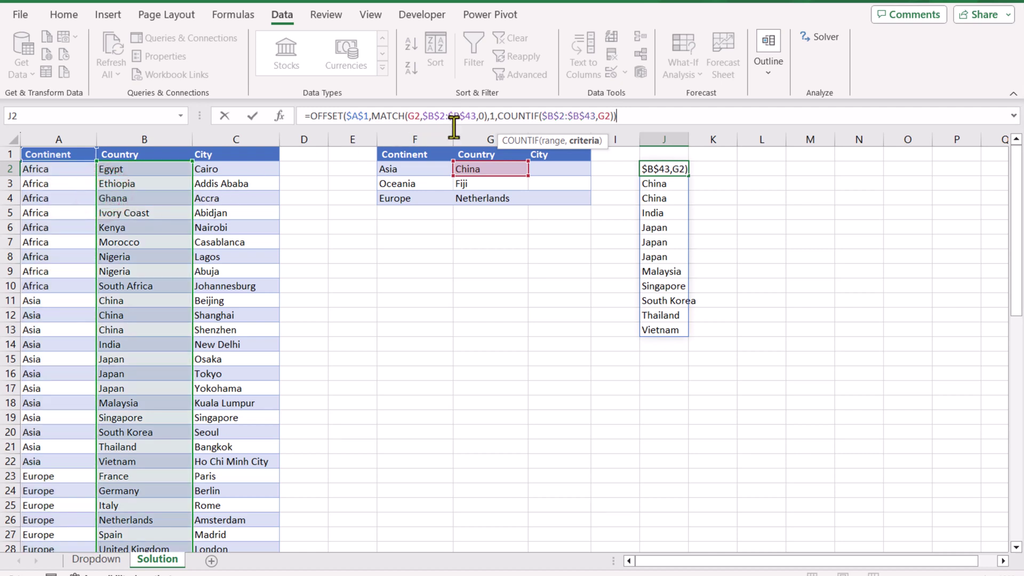
key("Return")
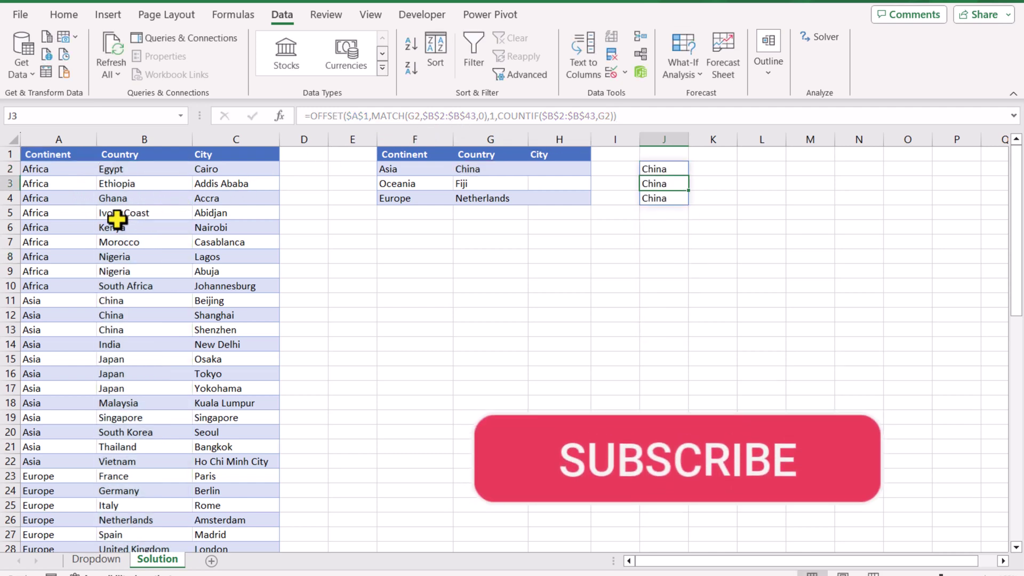
- Change the OFFSET column argument to 2 so J2 spills Beijing, Shanghai and Shenzhen
left_click(659, 171)
left_click(492, 116)
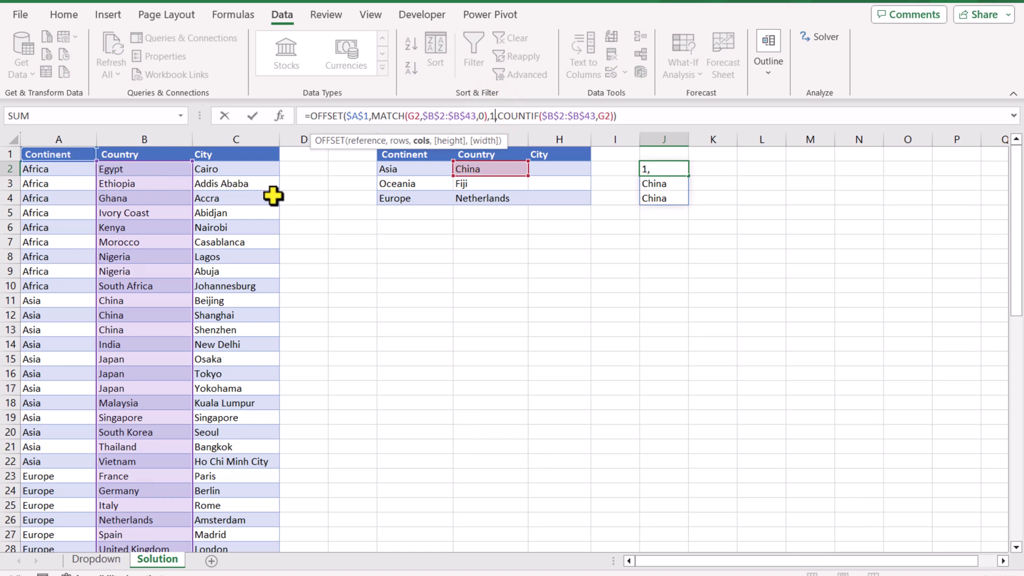
key("BackSpace")
type("2")
key("Return")
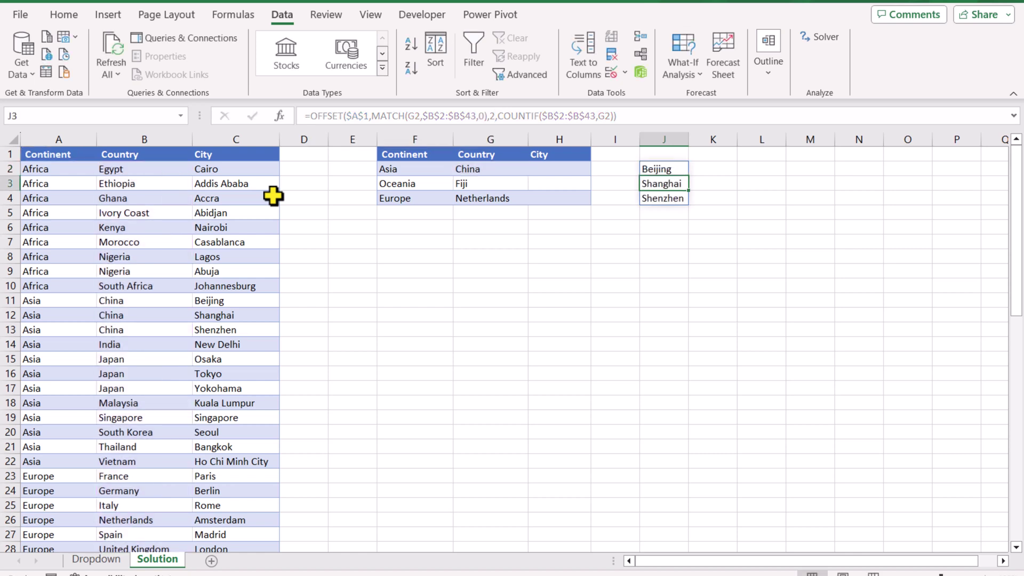
- Use J2's city-list formula as the List validation source for H2:H4
left_click(665, 170)
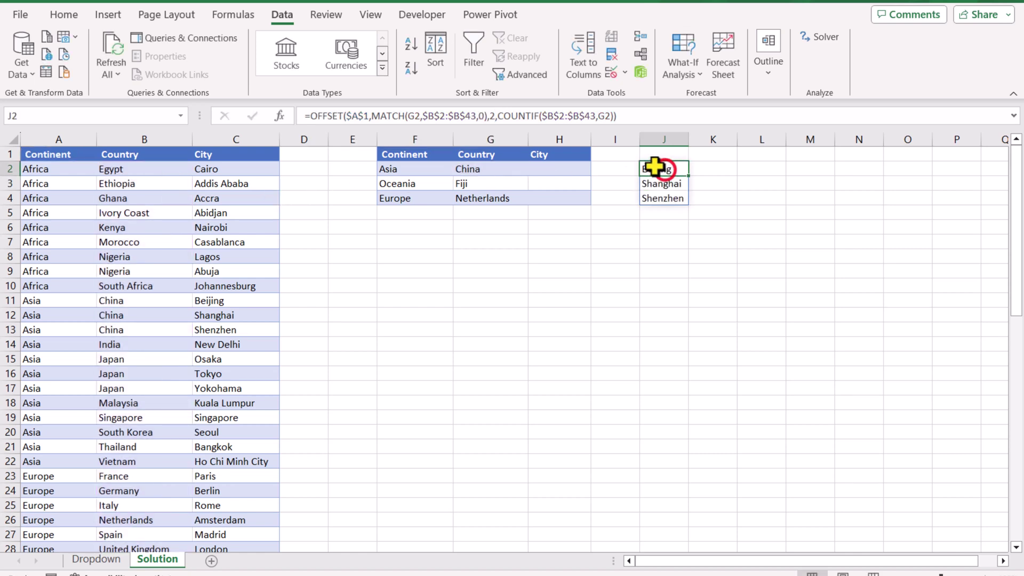
left_click_drag(618, 116, 213, 98)
key("ctrl+c")
key("Escape")
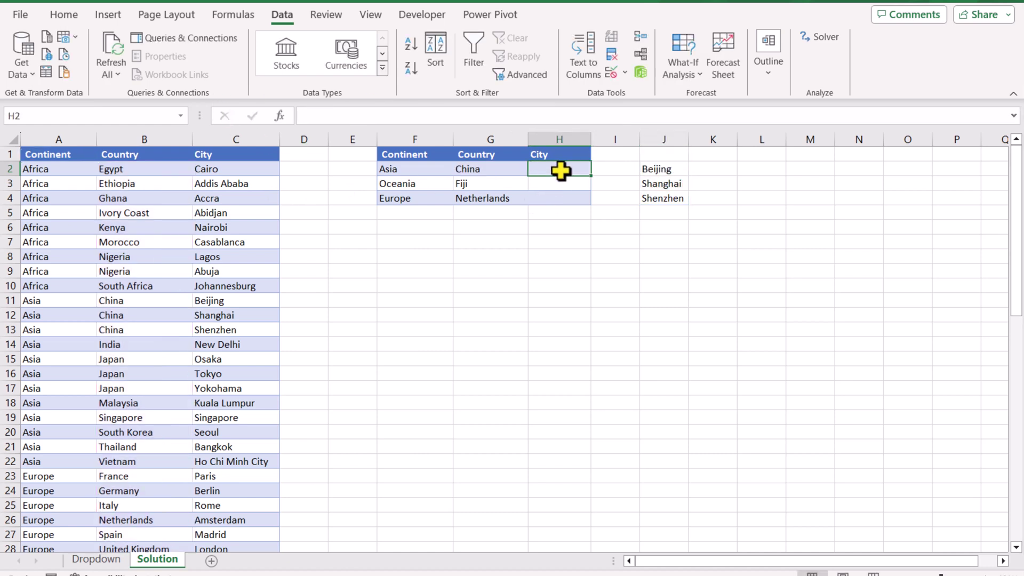
left_click_drag(561, 170, 561, 201)
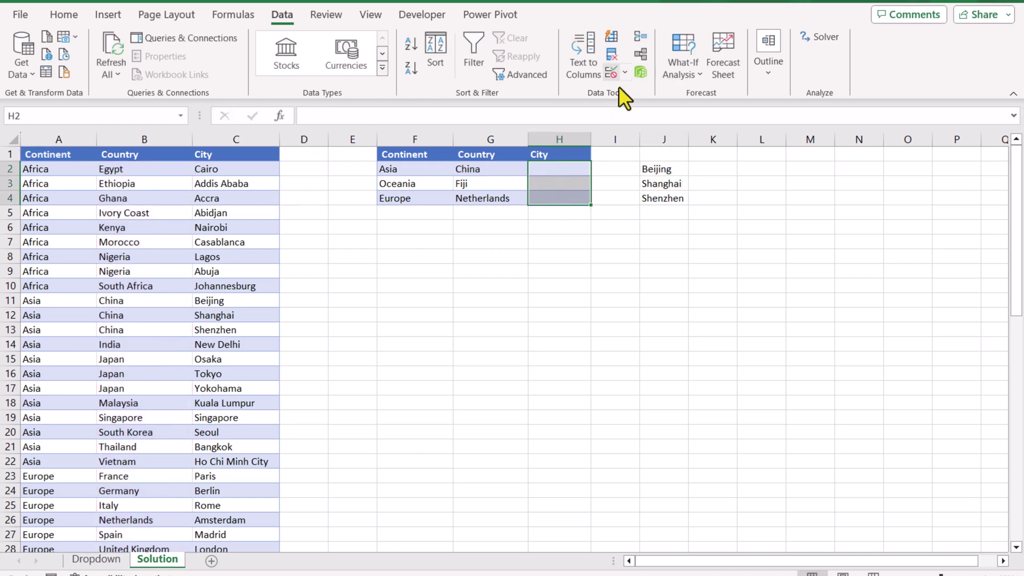
left_click(625, 73)
left_click(636, 92)
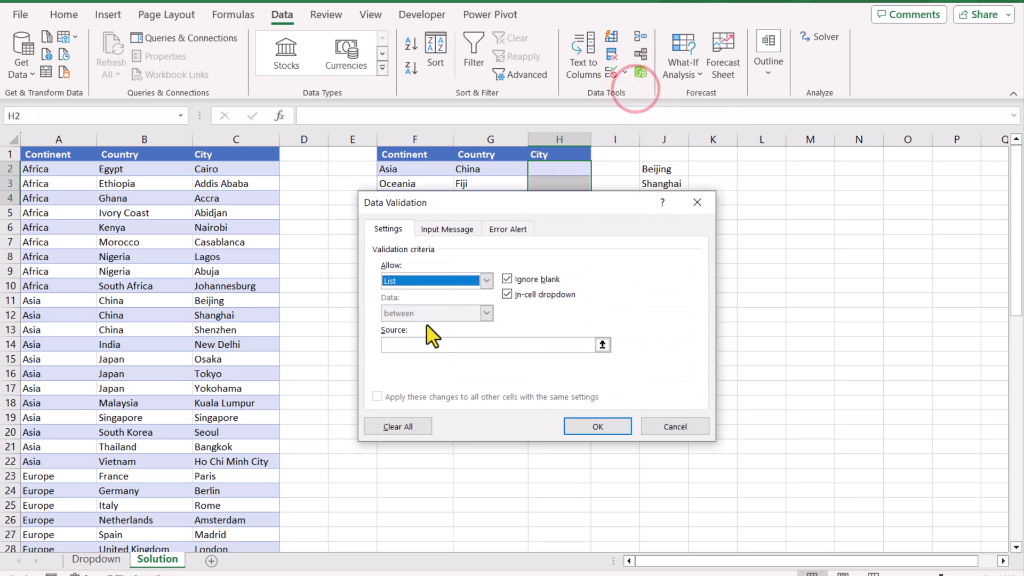
left_click(427, 344)
key("ctrl+v")
left_click(605, 428)
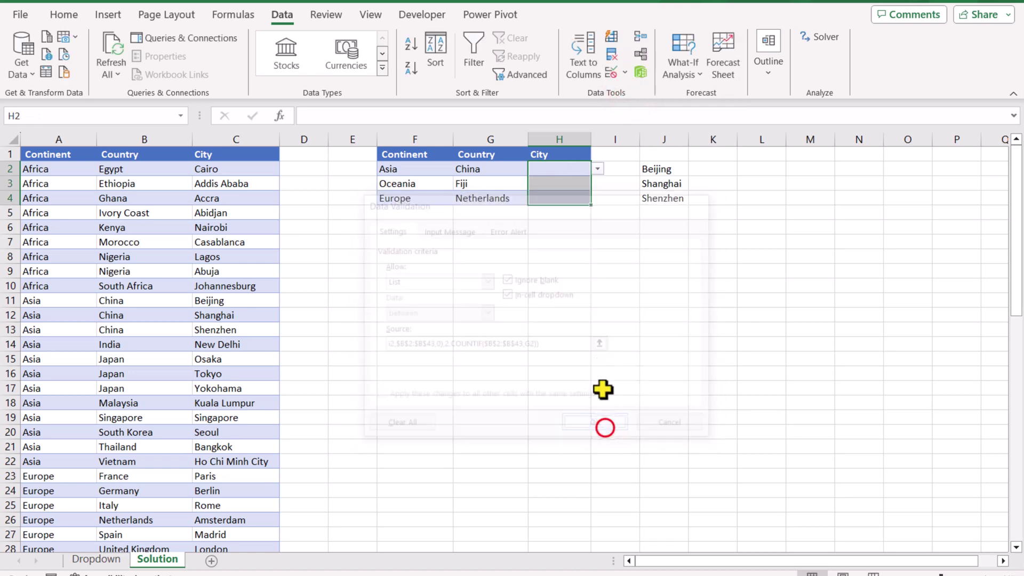
- Pick Shanghai in H2, Amsterdam in H4 and Suva in H3
left_click(597, 169)
left_click(568, 191)
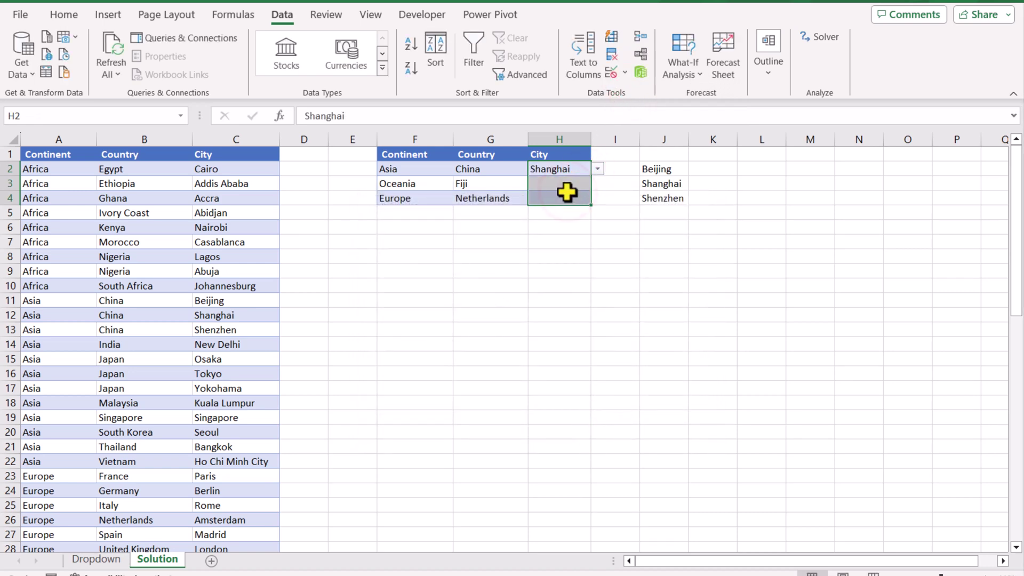
left_click(567, 193)
left_click(598, 198)
left_click(574, 211)
left_click(573, 185)
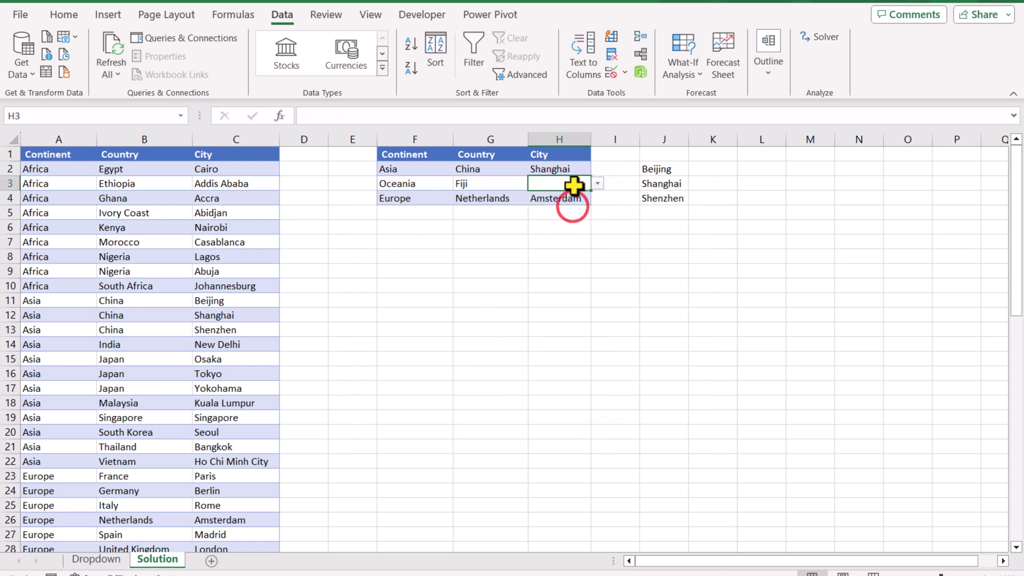
left_click(597, 183)
left_click(575, 200)
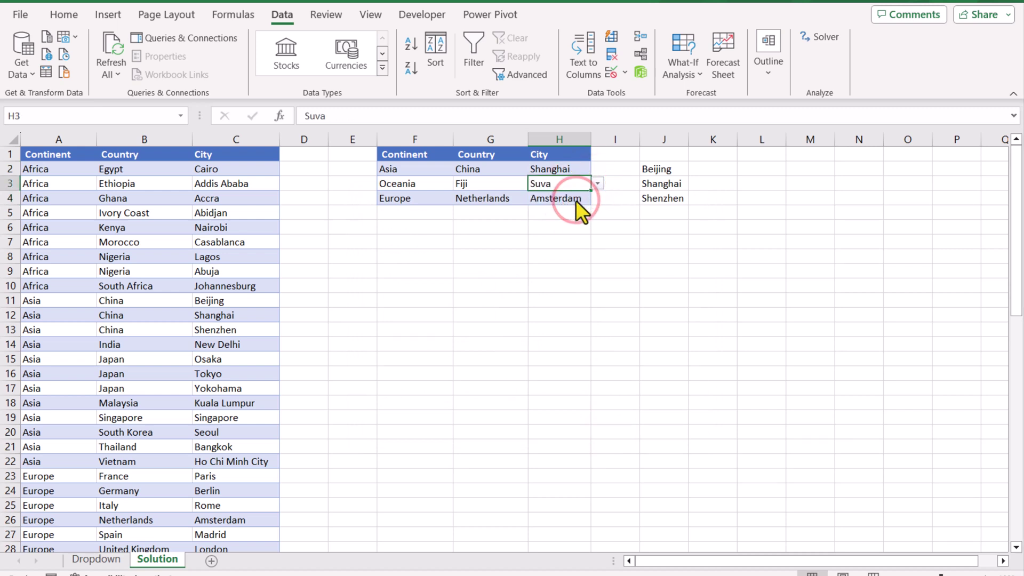